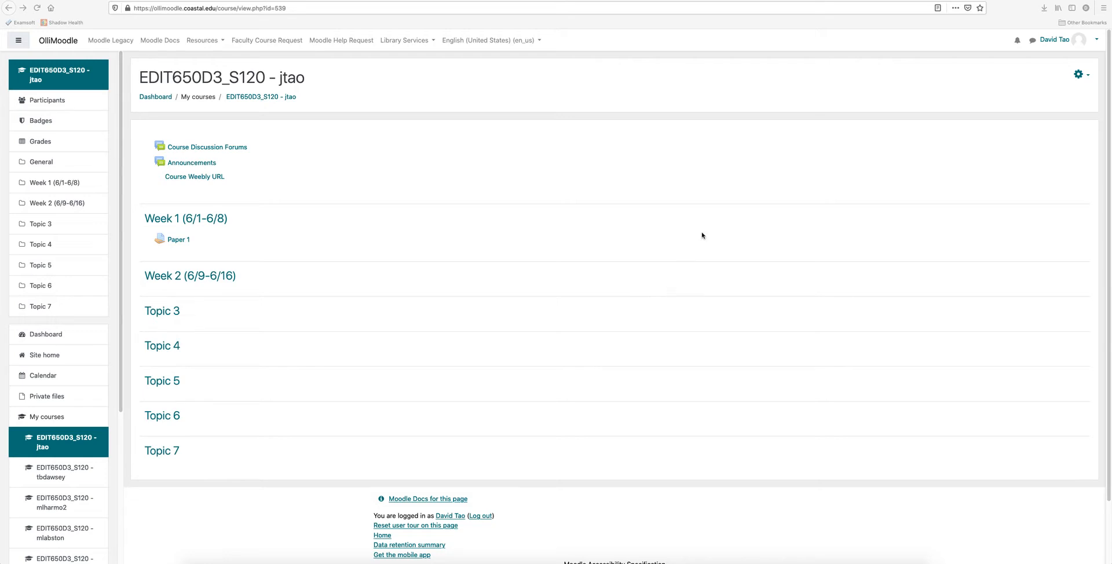
Turn on course editing and add a Quiz activity to the Week 2 (6/9-6/16) section.
left_click(1082, 76)
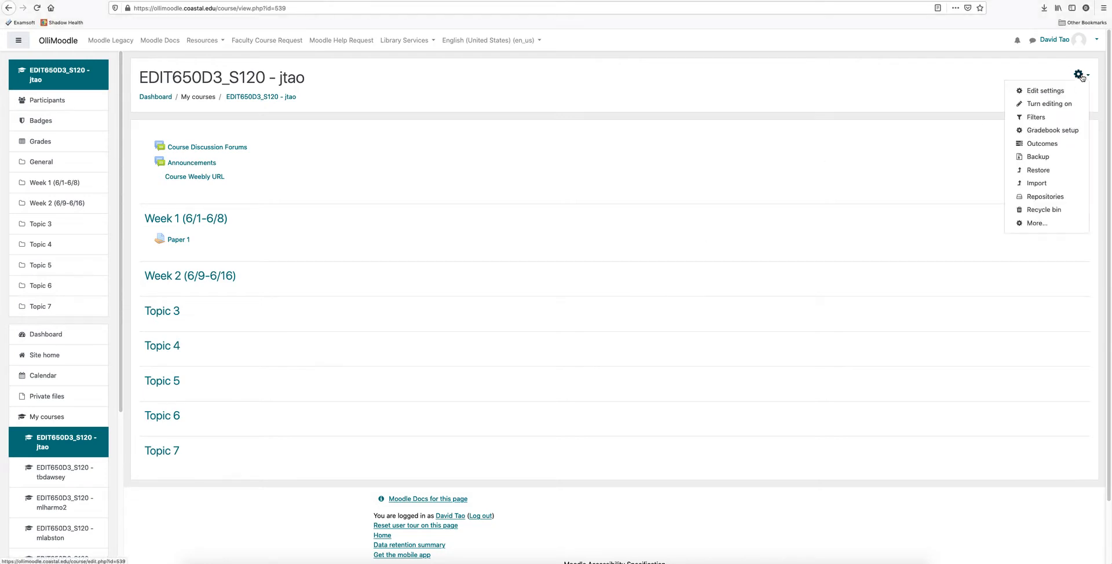
left_click(1058, 105)
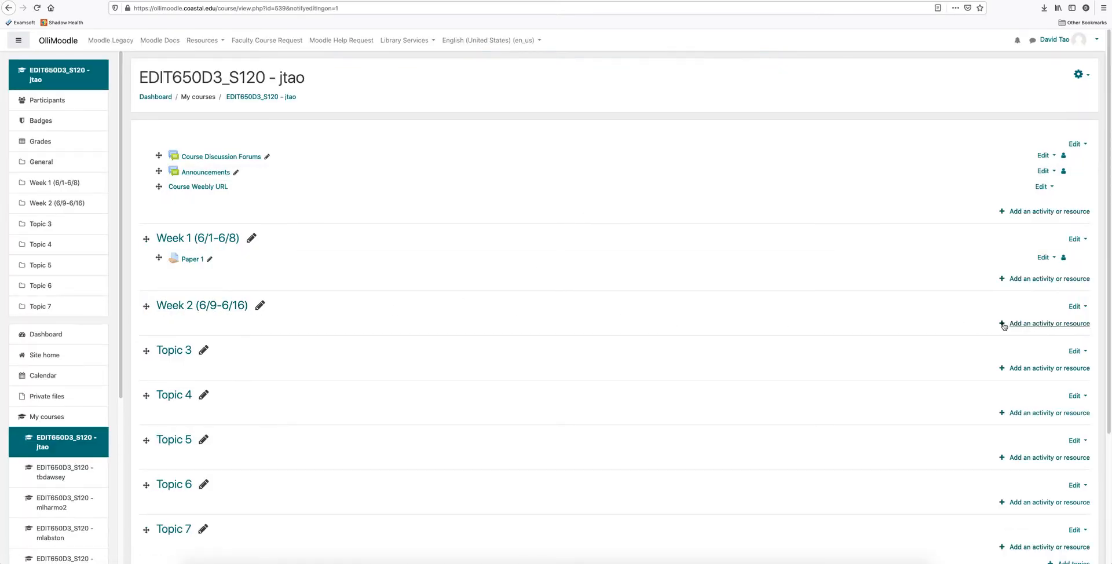
left_click(1023, 324)
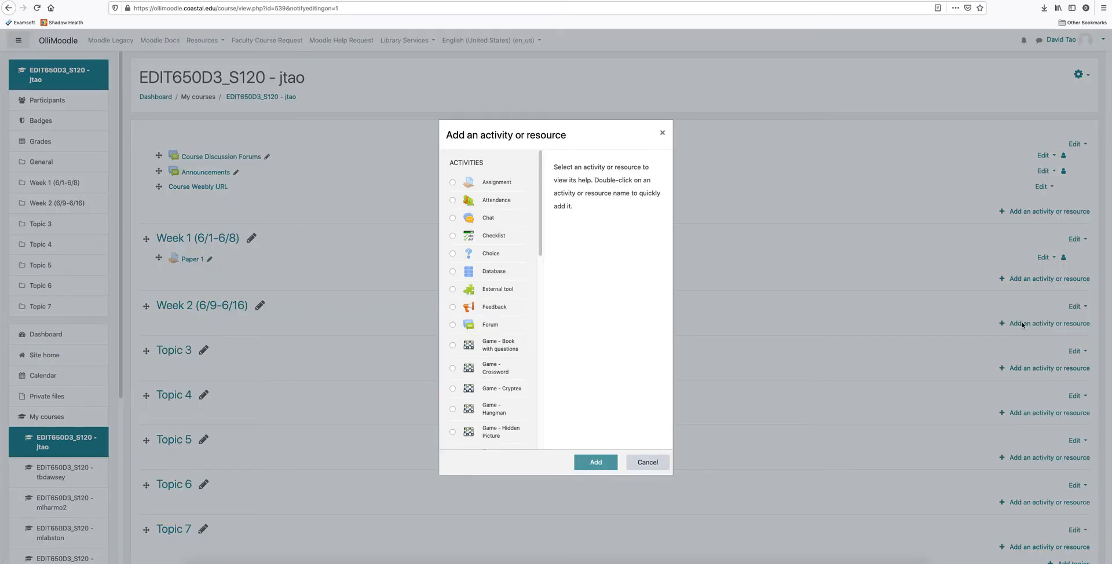
left_click_drag(543, 220, 539, 340)
left_click(453, 347)
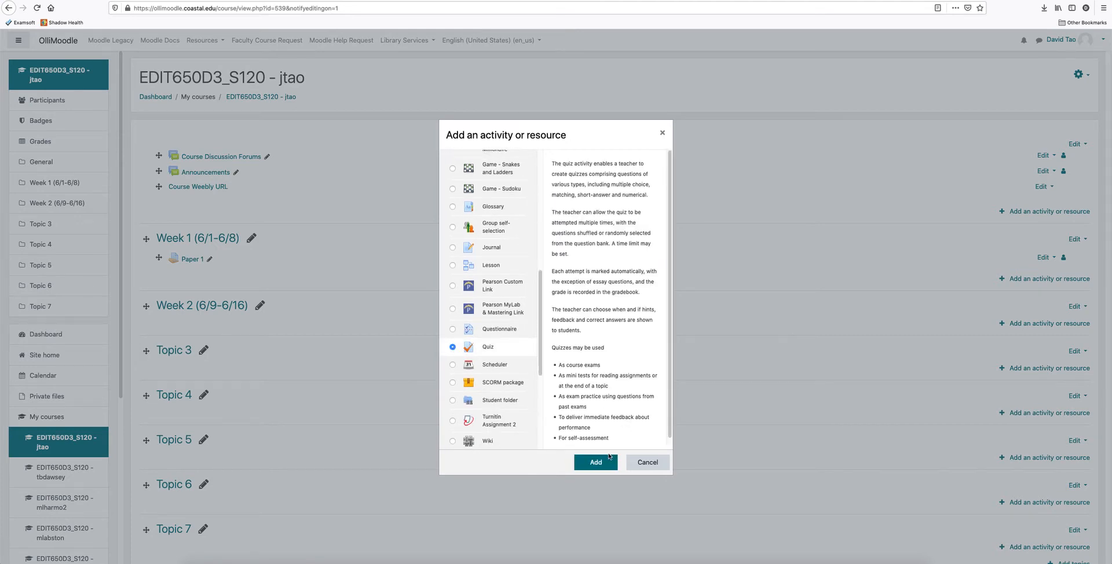
left_click(597, 462)
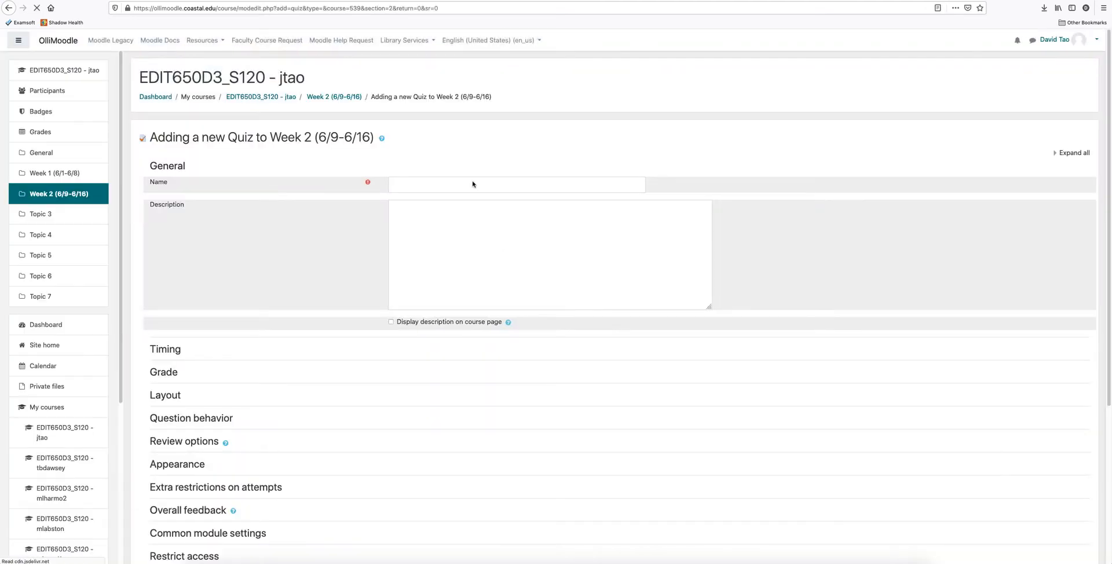
Name the new quiz "Quiz 2" and enter "instruction...." as its description.
left_click(443, 183)
type("Quiz 2")
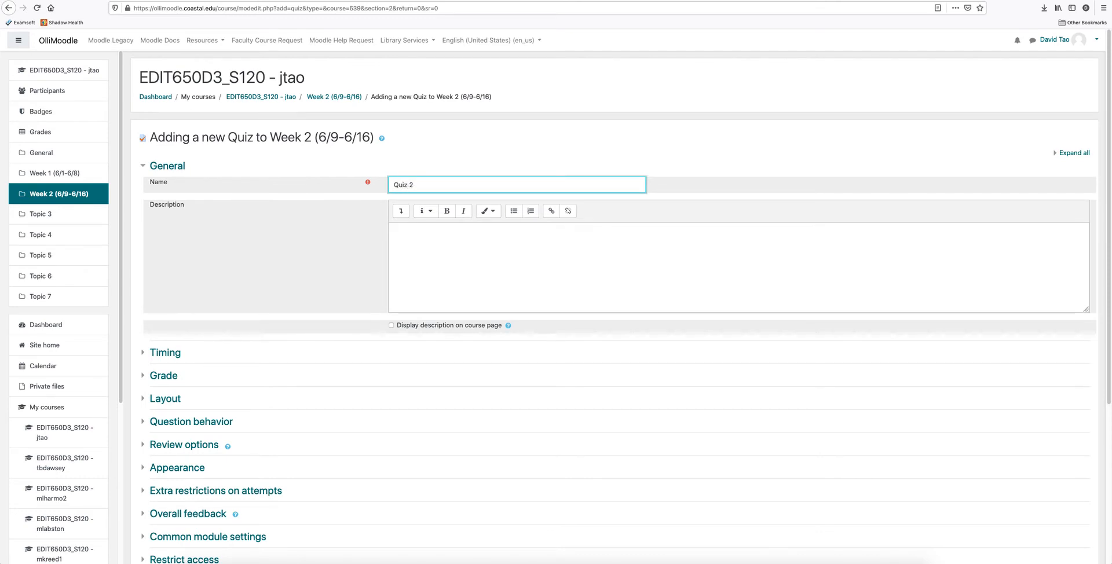
left_click(436, 243)
type("instruction....")
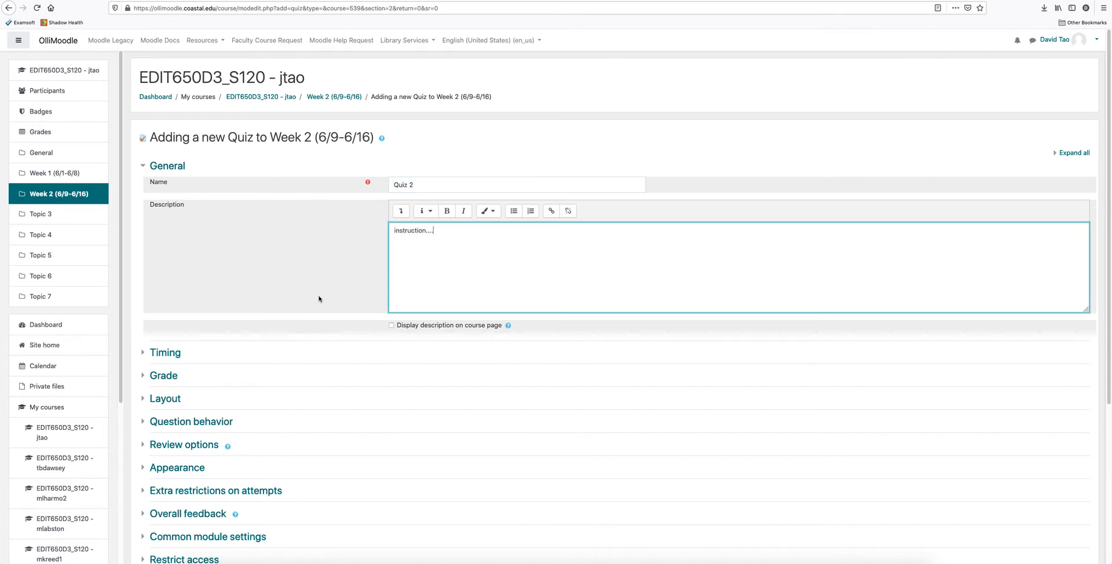
Enable the quiz timing with opening on 22 June 2021, closing on 22 July 2021 and a time limit of 10 minutes.
left_click(143, 353)
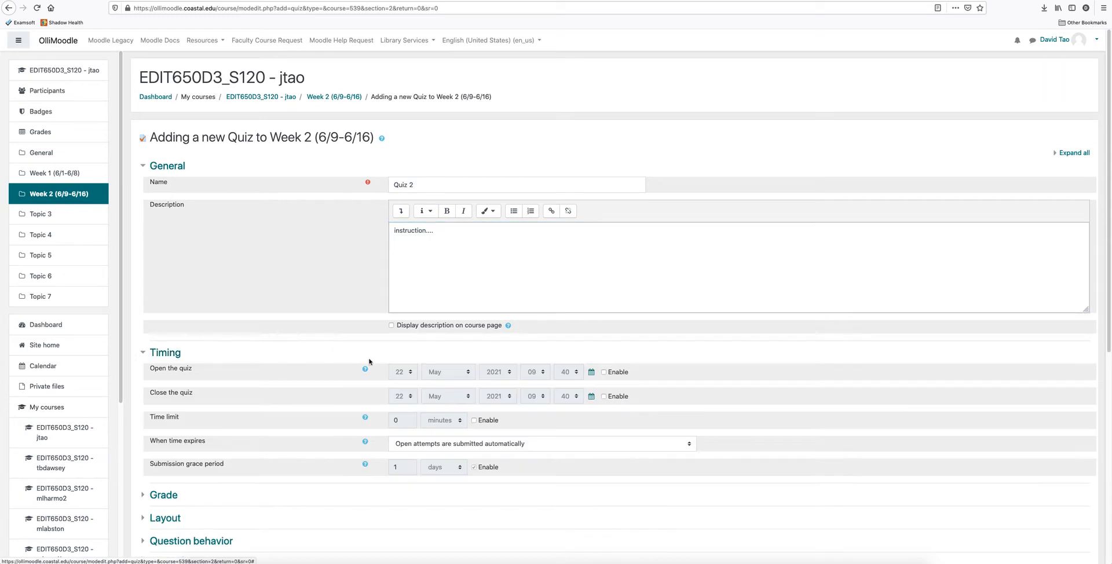
left_click(604, 372)
left_click(603, 397)
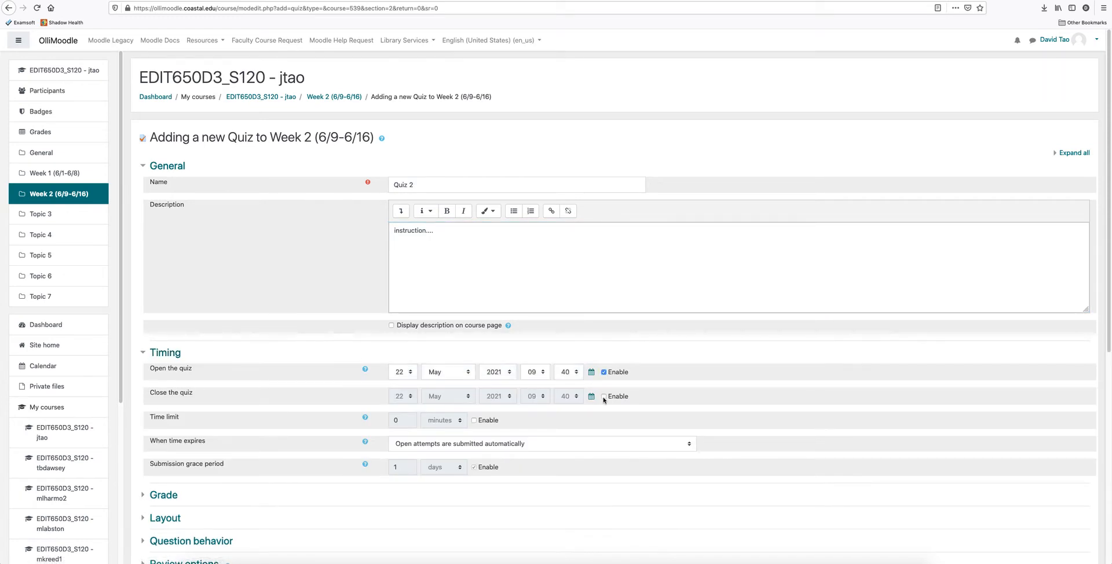
left_click(470, 373)
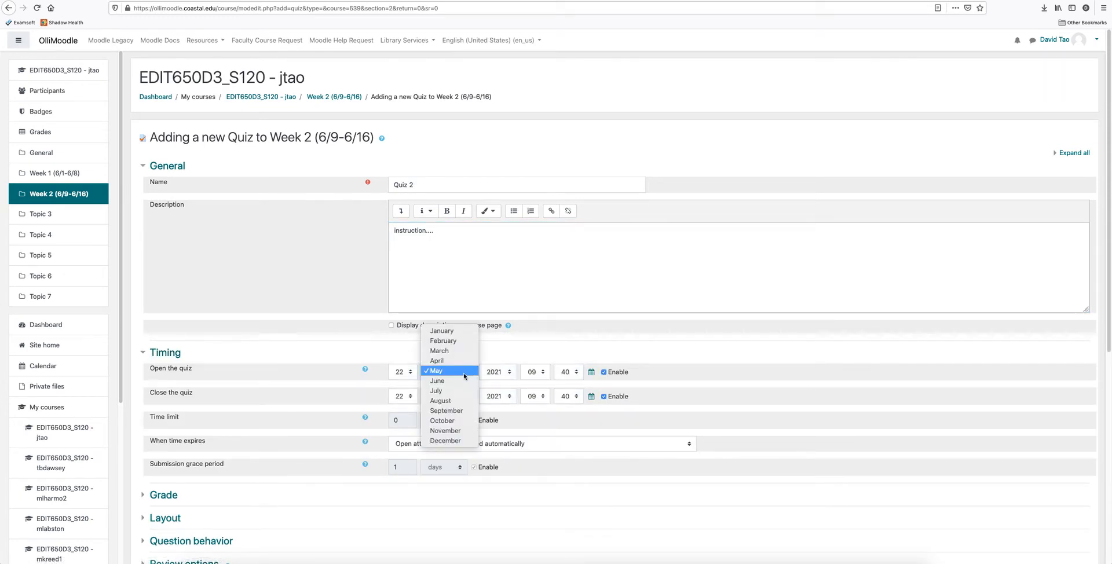
left_click(462, 382)
left_click(471, 397)
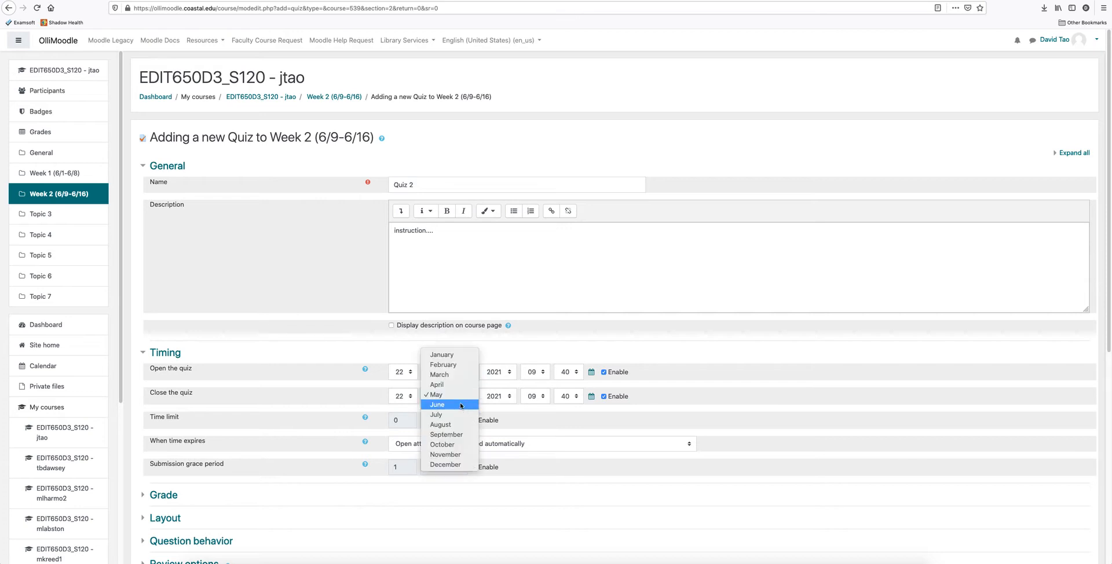
left_click(457, 414)
scroll(551, 422, "down", 3)
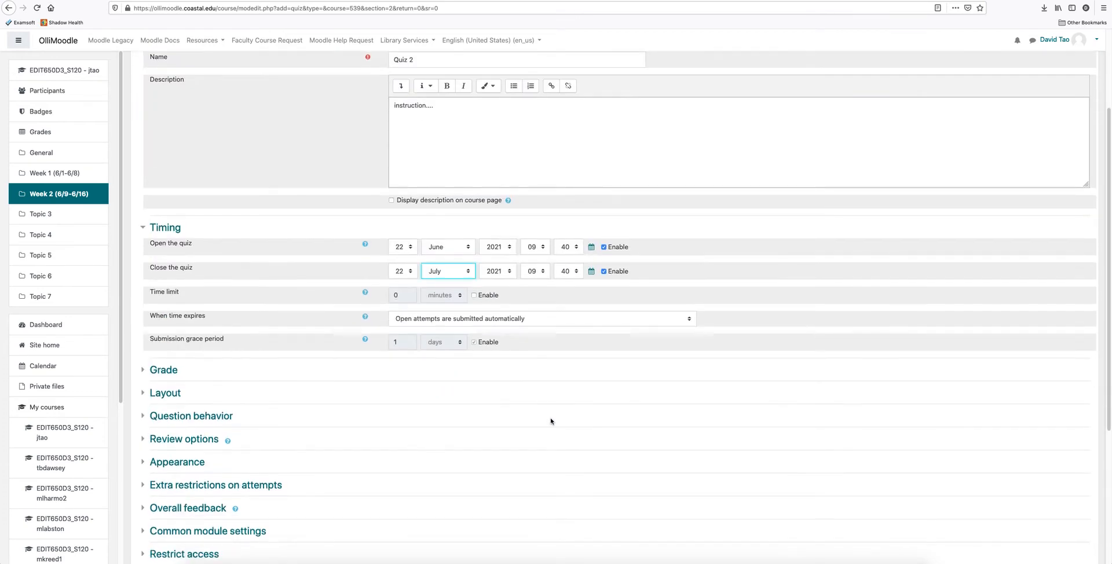
left_click(473, 296)
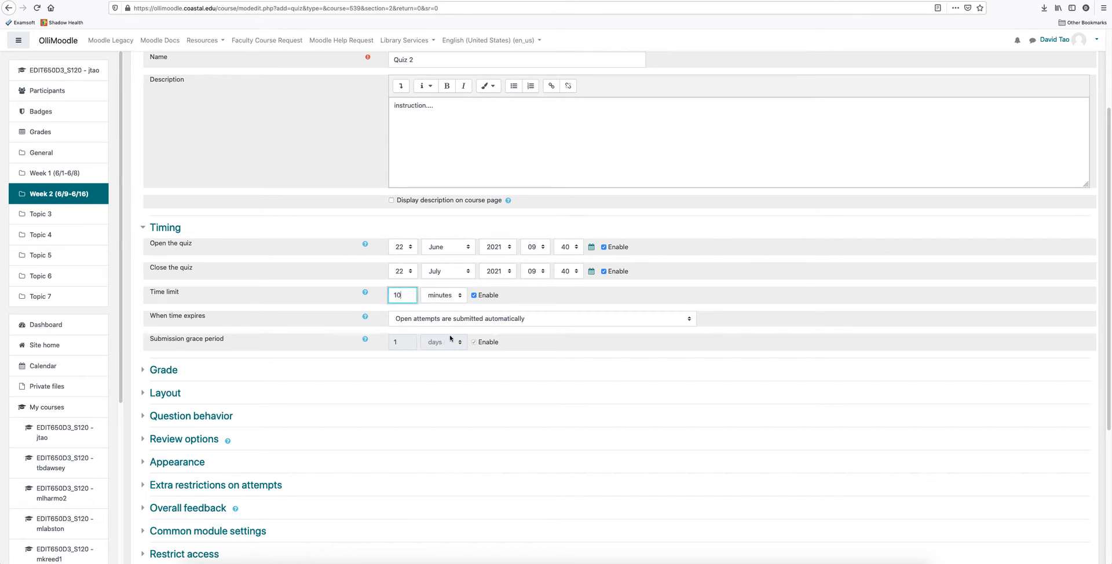
Keep the quiz's grade category as Uncategorized and set the grade to pass to 78.
scroll(261, 415, "down", 5)
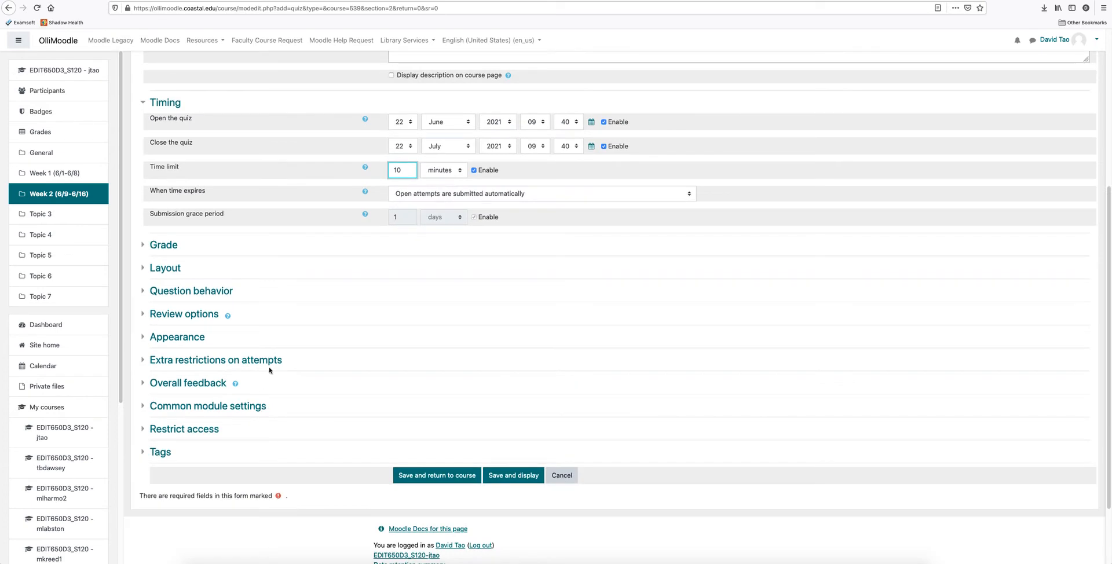
left_click(144, 245)
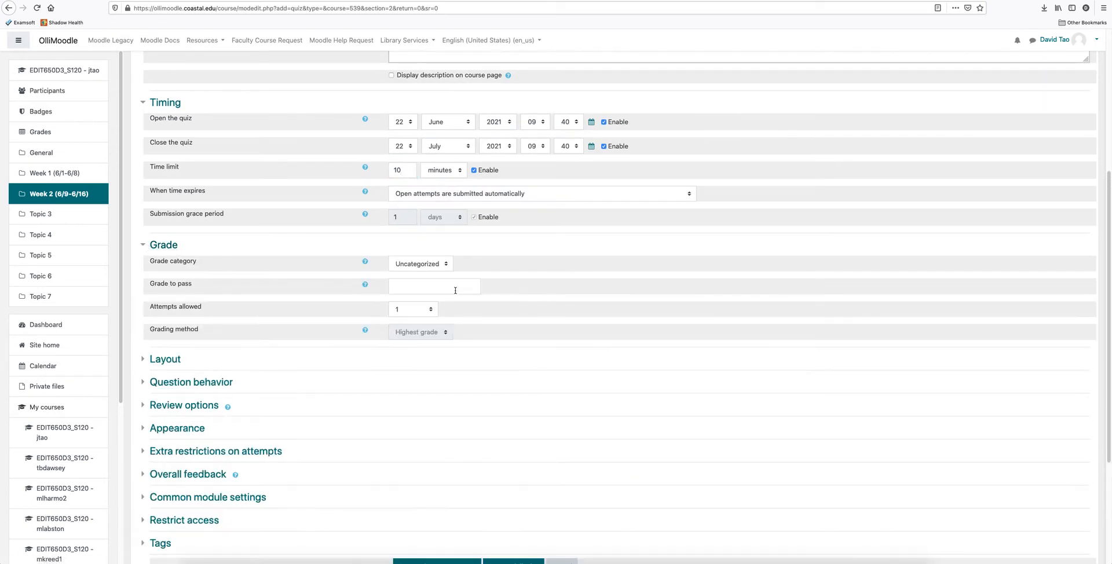
left_click(444, 266)
left_click(443, 265)
left_click(447, 265)
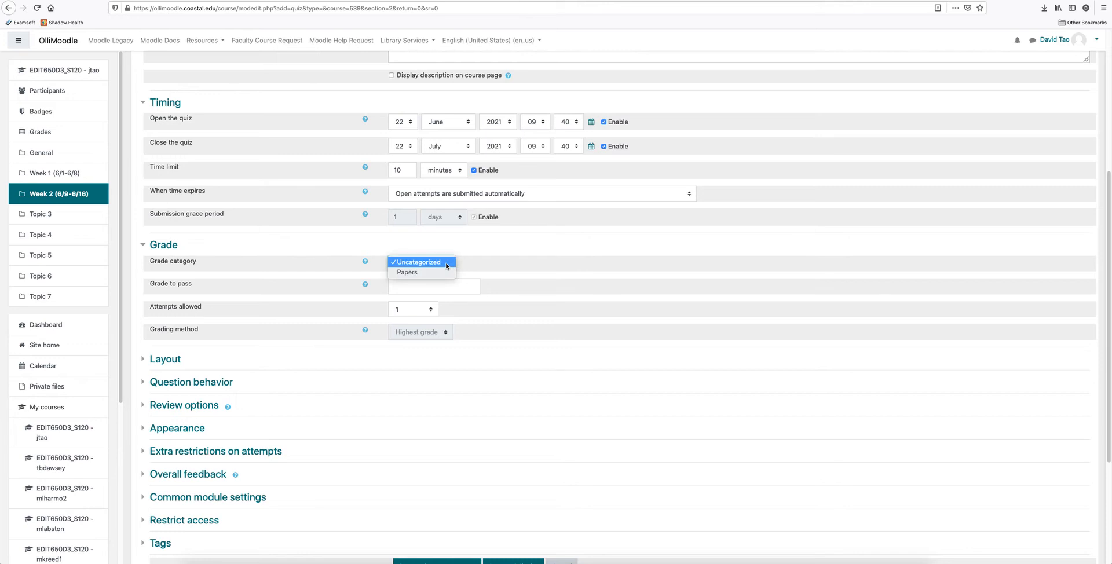
left_click(492, 265)
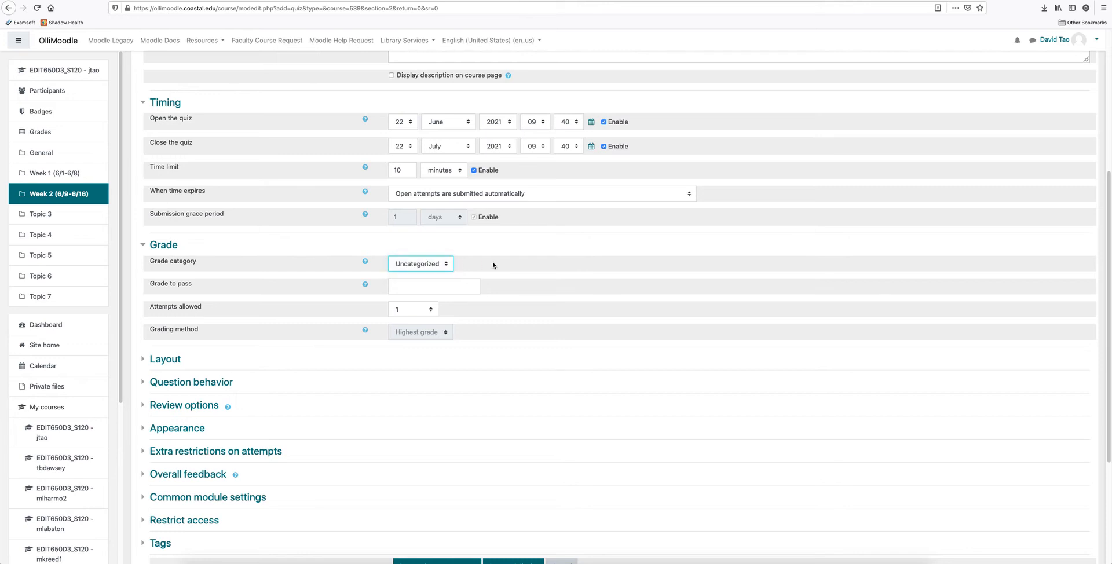
left_click(409, 288)
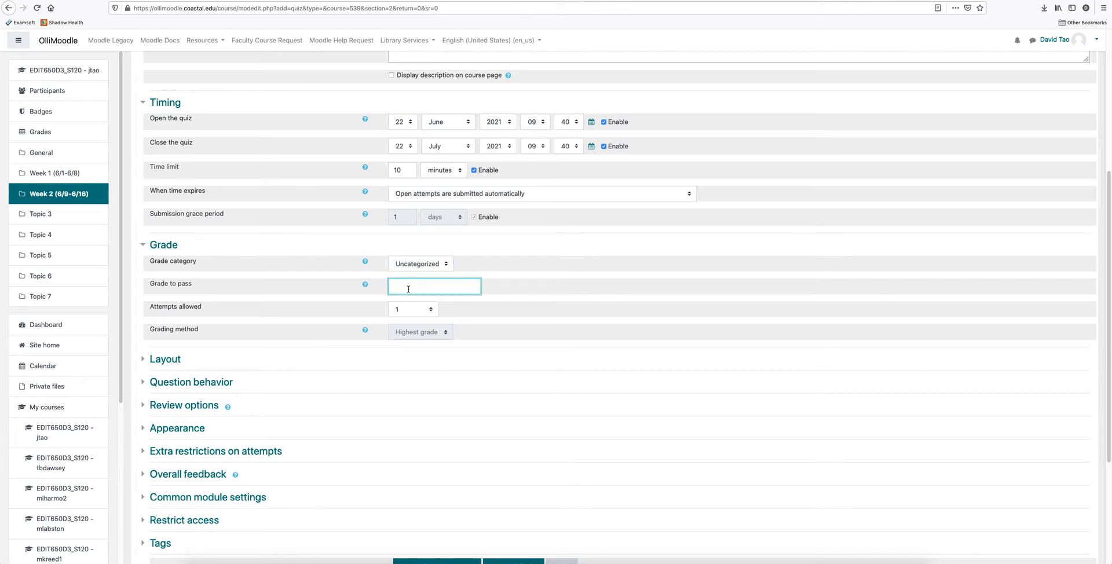
type("78")
Try 2 as the number of attempts allowed and set it back to 1.
left_click(429, 309)
left_click(429, 310)
left_click(413, 313)
left_click(411, 310)
left_click(410, 311)
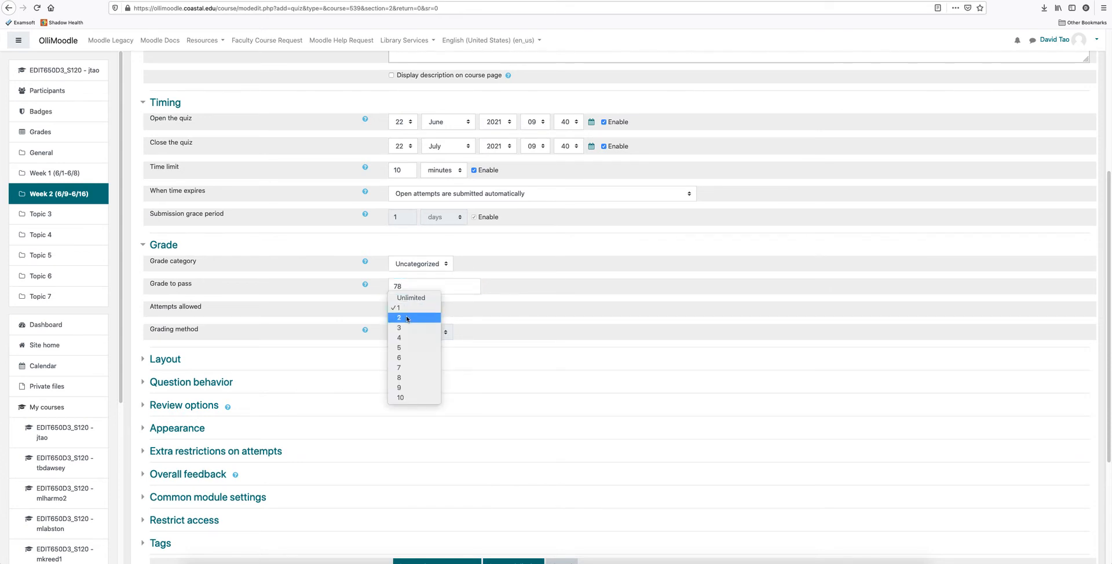
left_click(408, 318)
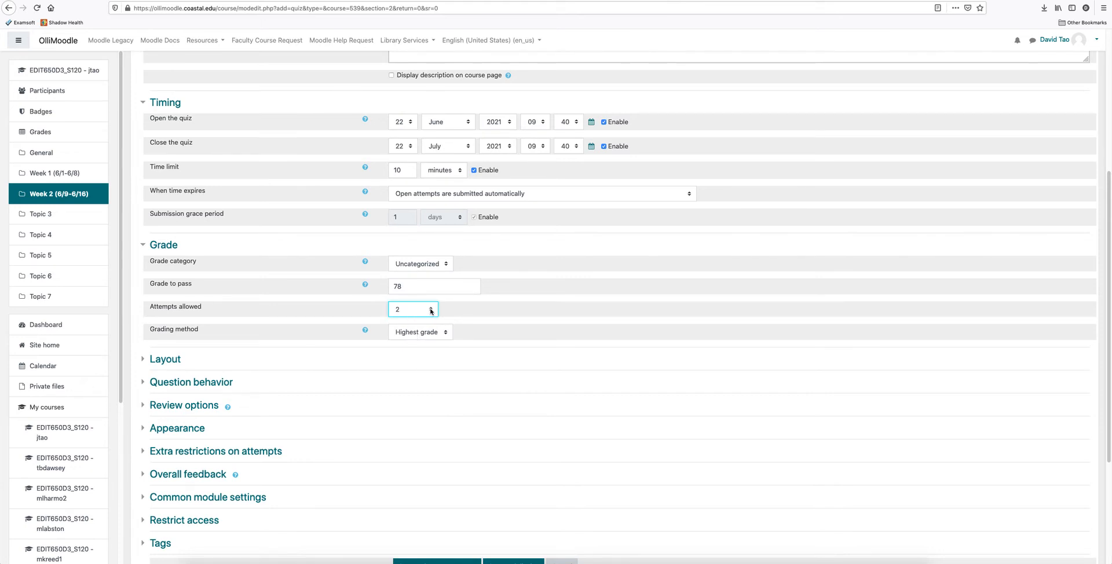
left_click(431, 311)
left_click(426, 297)
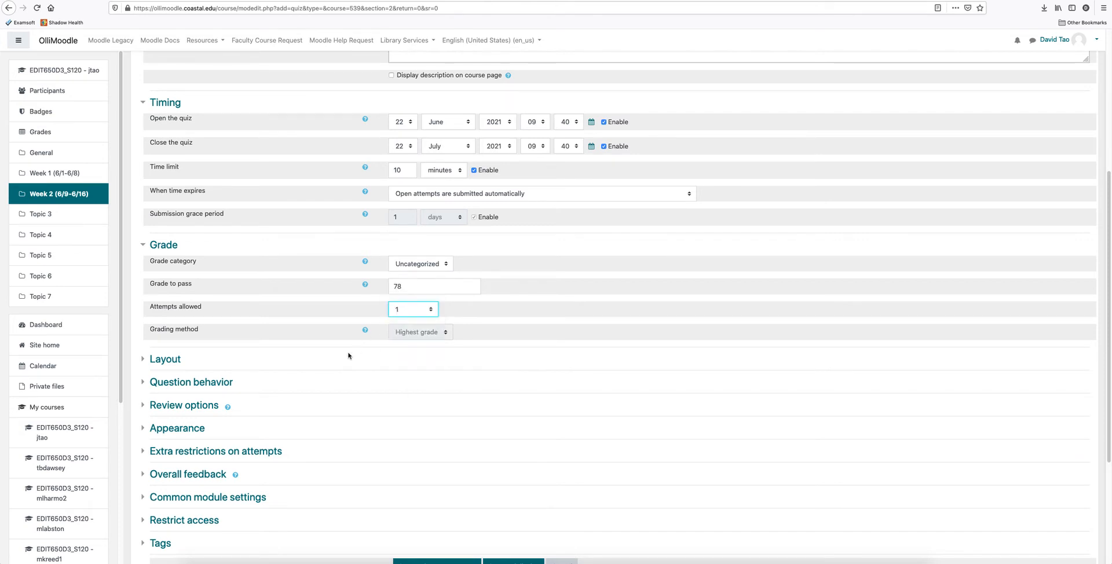
Check the Question behavior choices, keeping Yes for shuffling within questions and Deferred feedback for how questions behave.
scroll(342, 371, "down", 3)
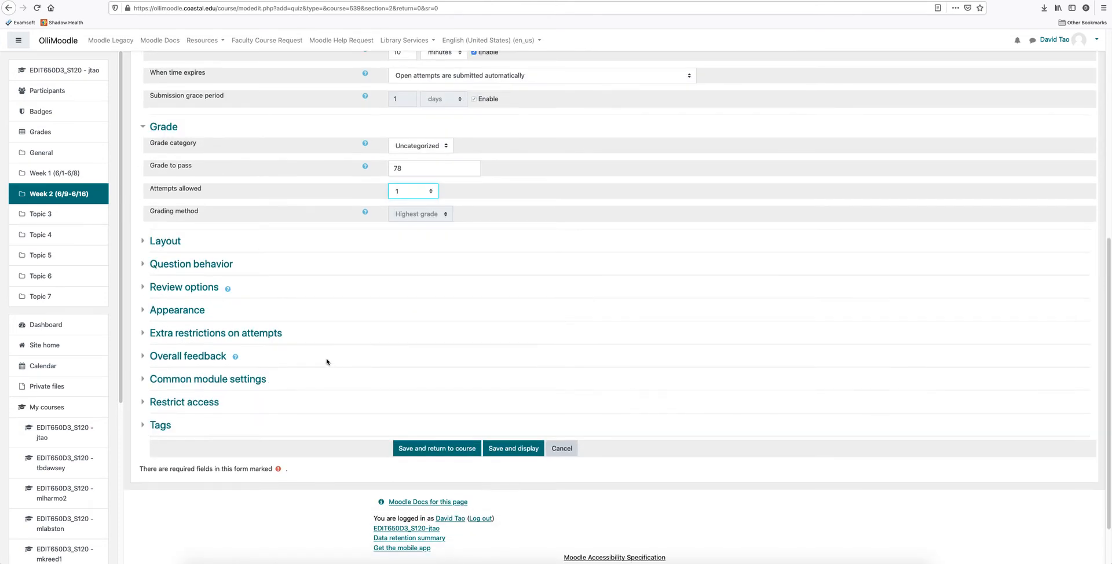
left_click(144, 265)
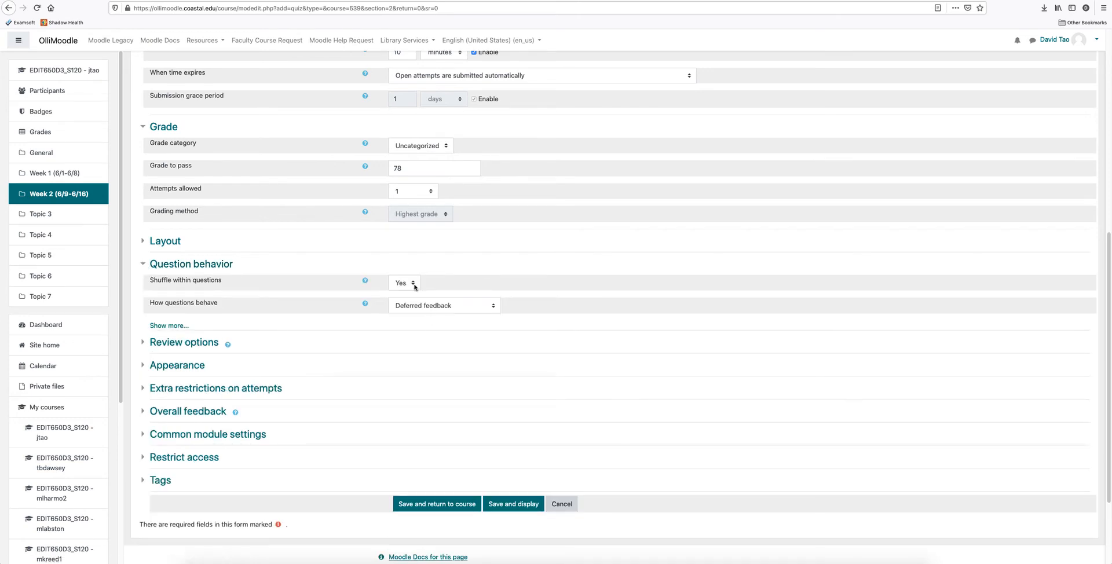
left_click(413, 284)
left_click(404, 291)
left_click(480, 309)
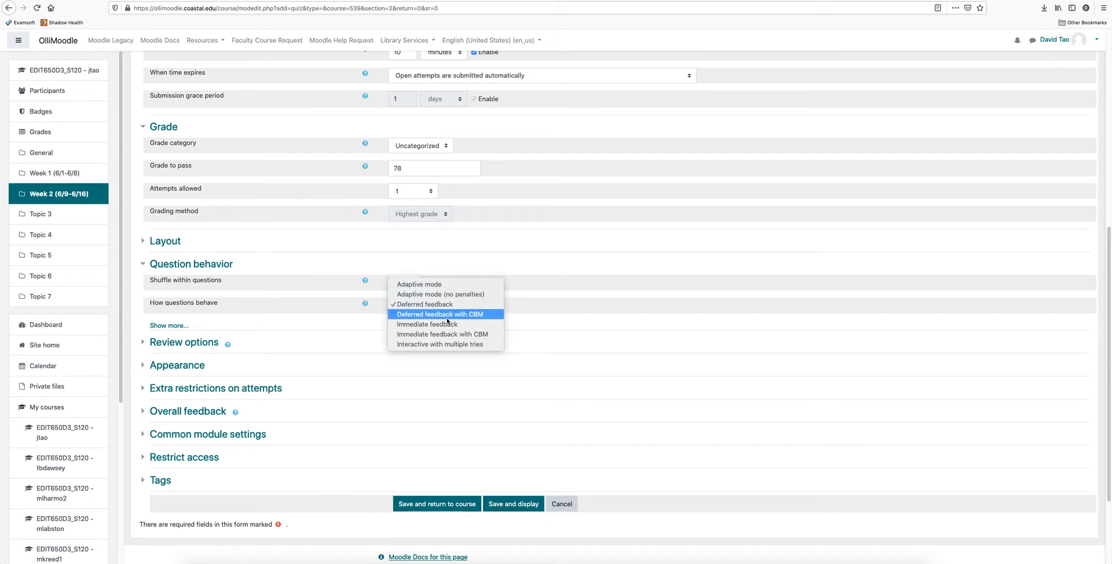
left_click(539, 319)
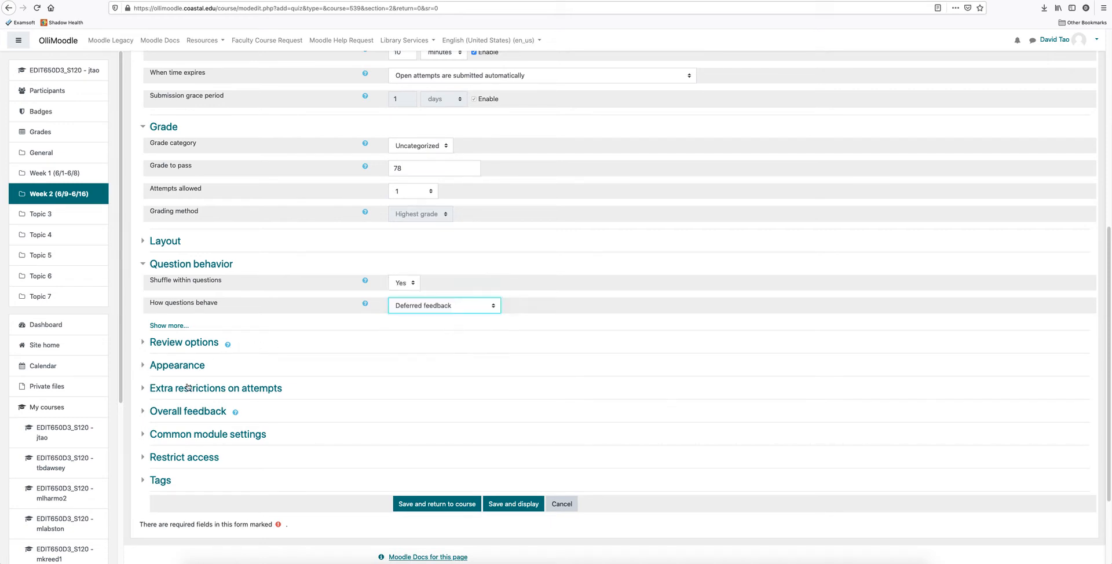
Examine the quiz's Review options and Appearance settings and the remaining setting sections.
left_click(148, 345)
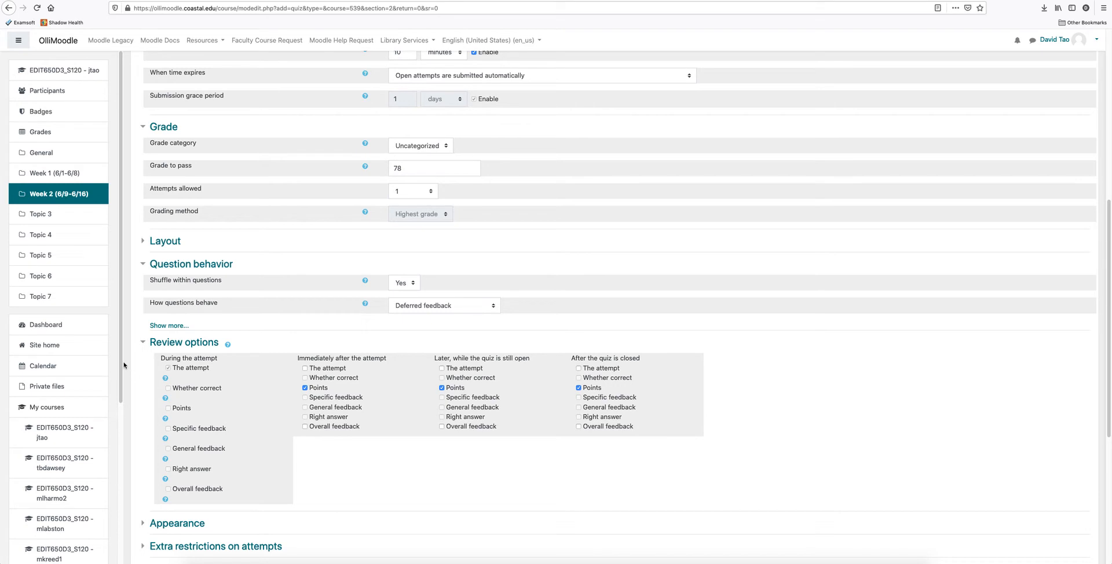
left_click(142, 343)
left_click(145, 368)
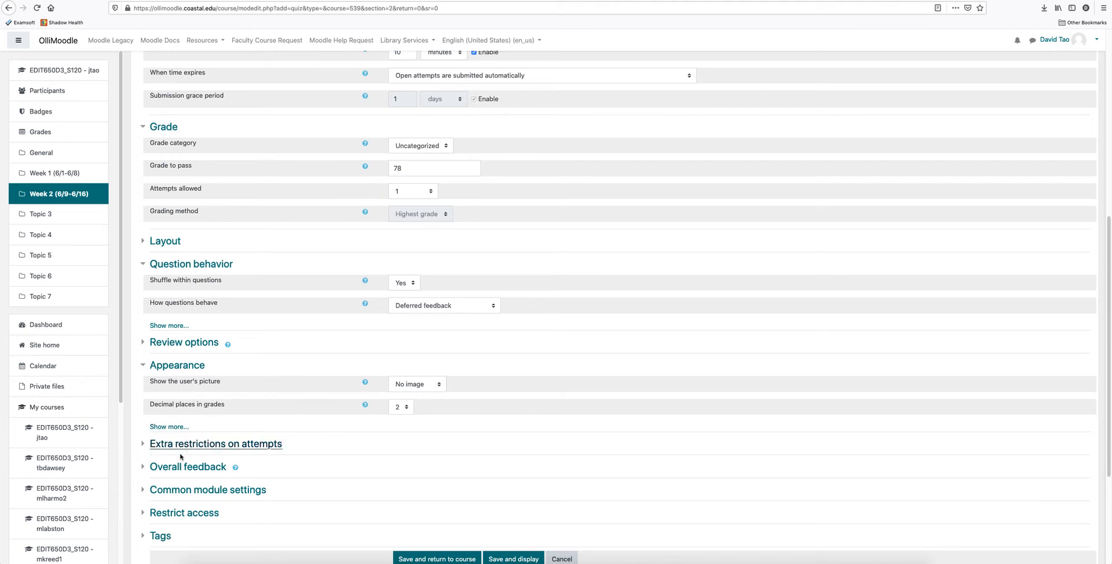
scroll(260, 457, "down", 3)
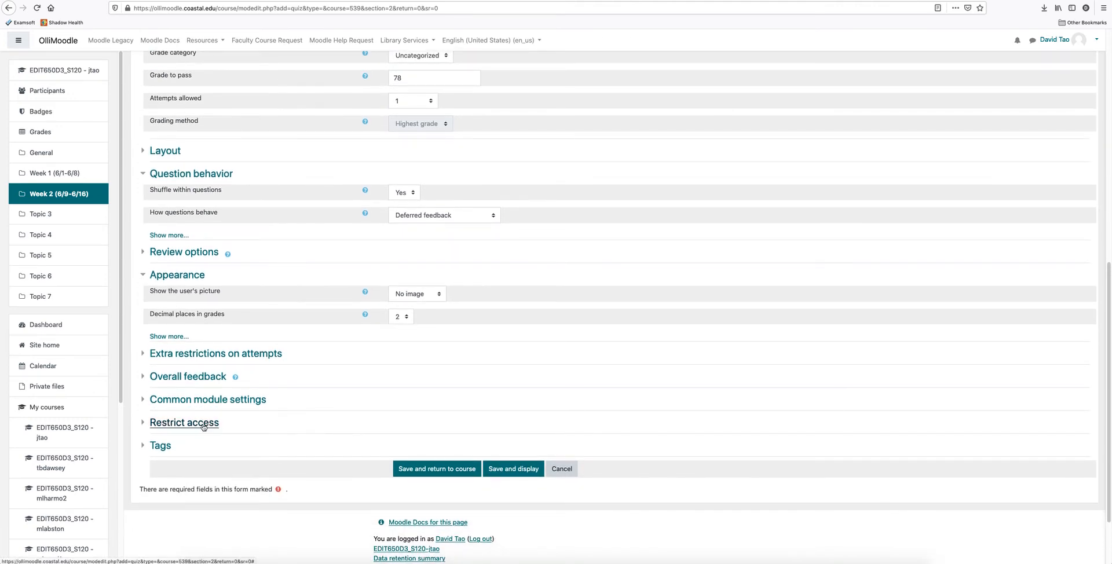
scroll(219, 444, "down", 1)
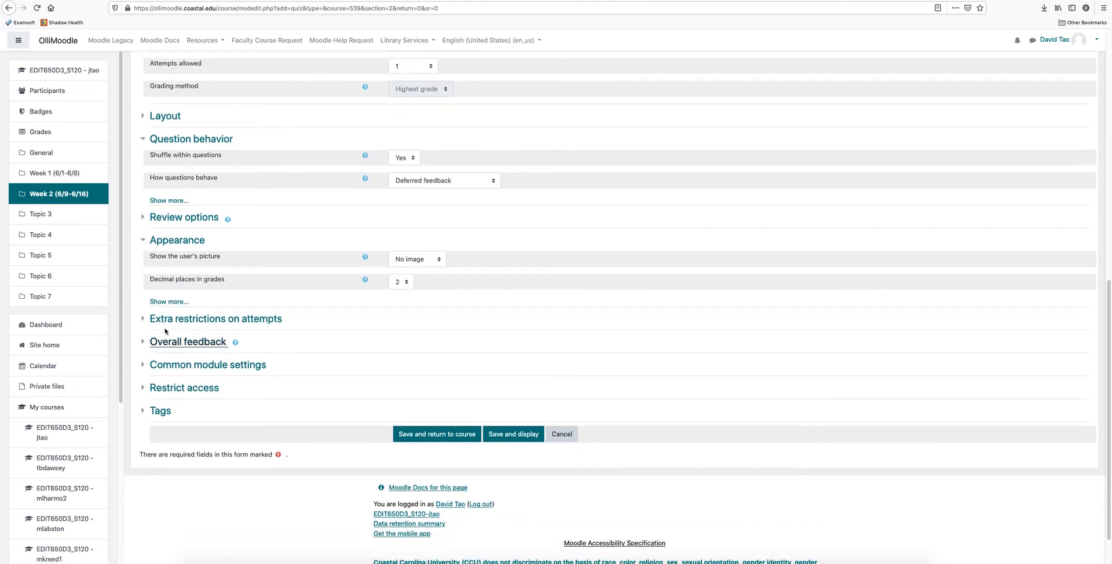
Save the quiz settings, return to the course and open Quiz 2 for editing its questions.
left_click(453, 436)
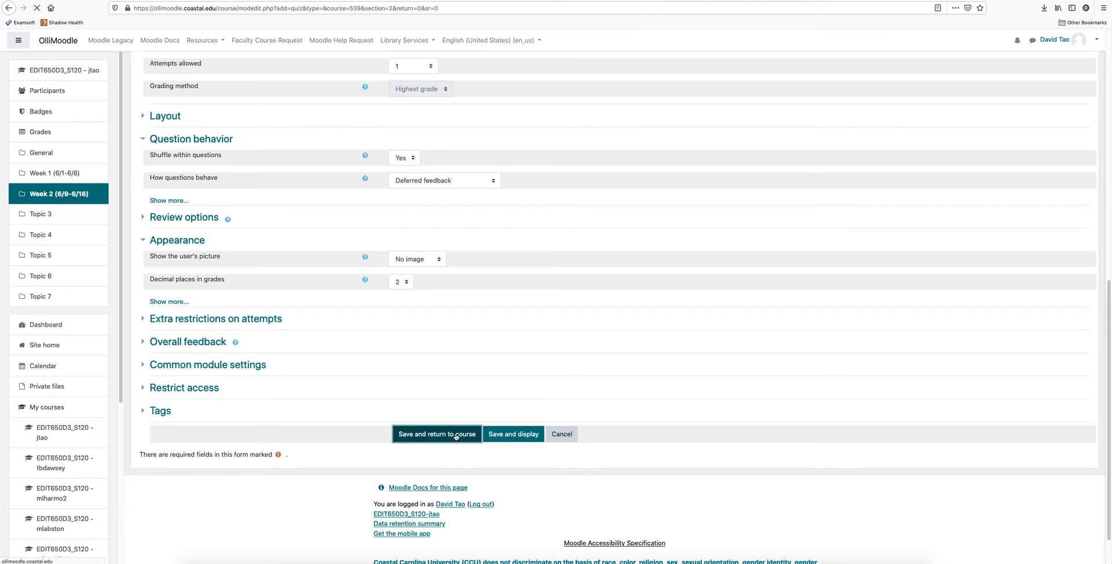
scroll(332, 280, "up", 2)
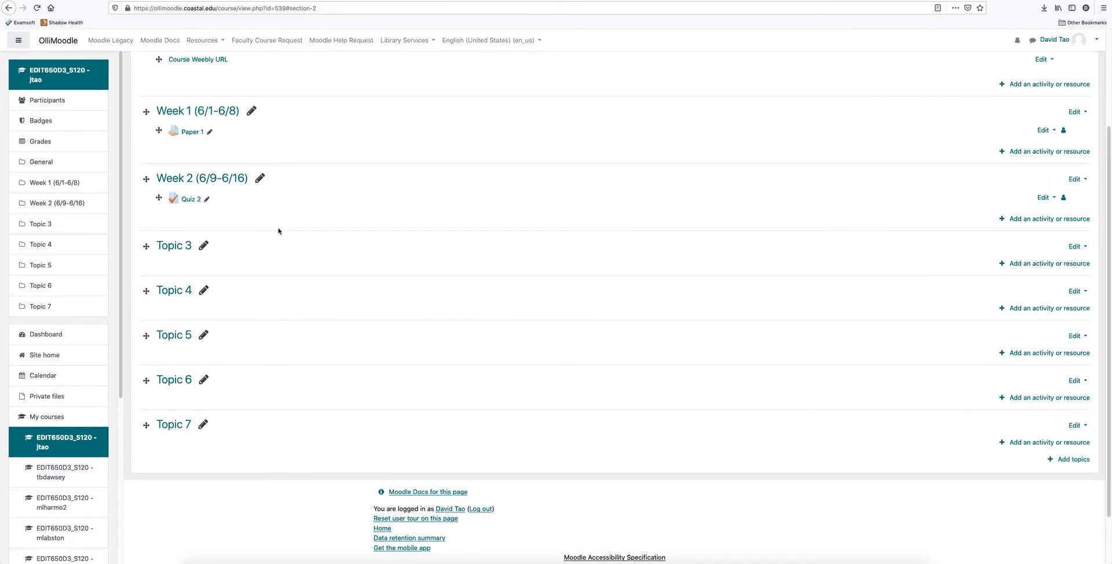
left_click(188, 200)
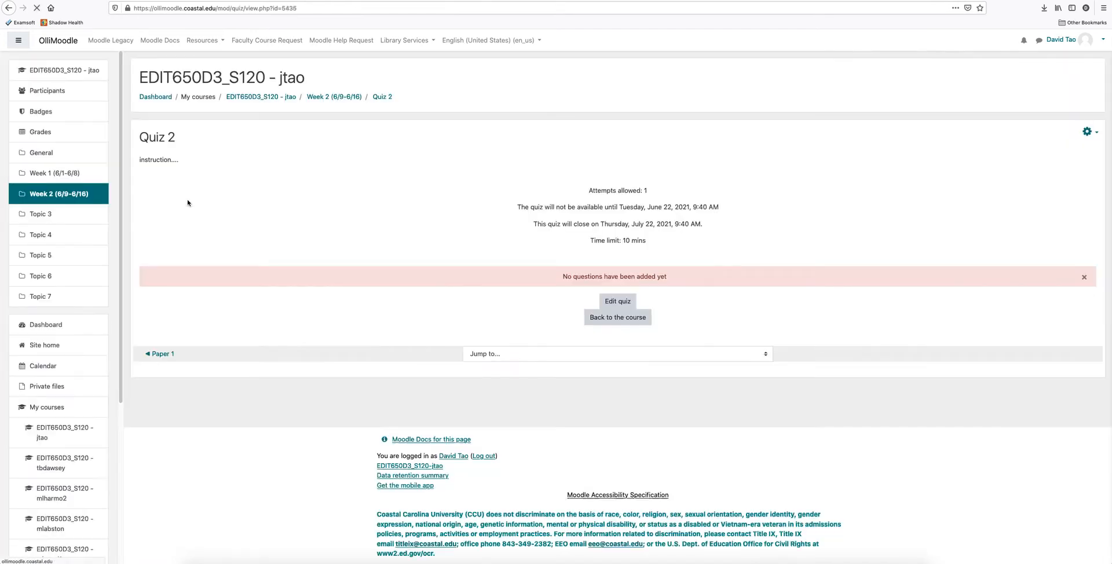
left_click(623, 304)
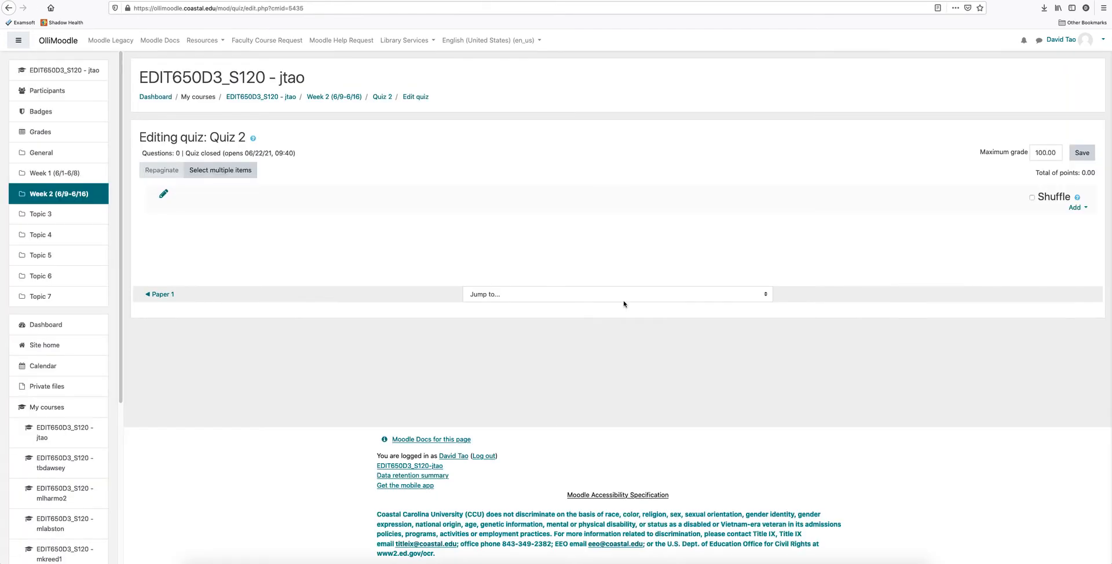
Add a new Multiple choice question to Quiz 2.
left_click(1078, 208)
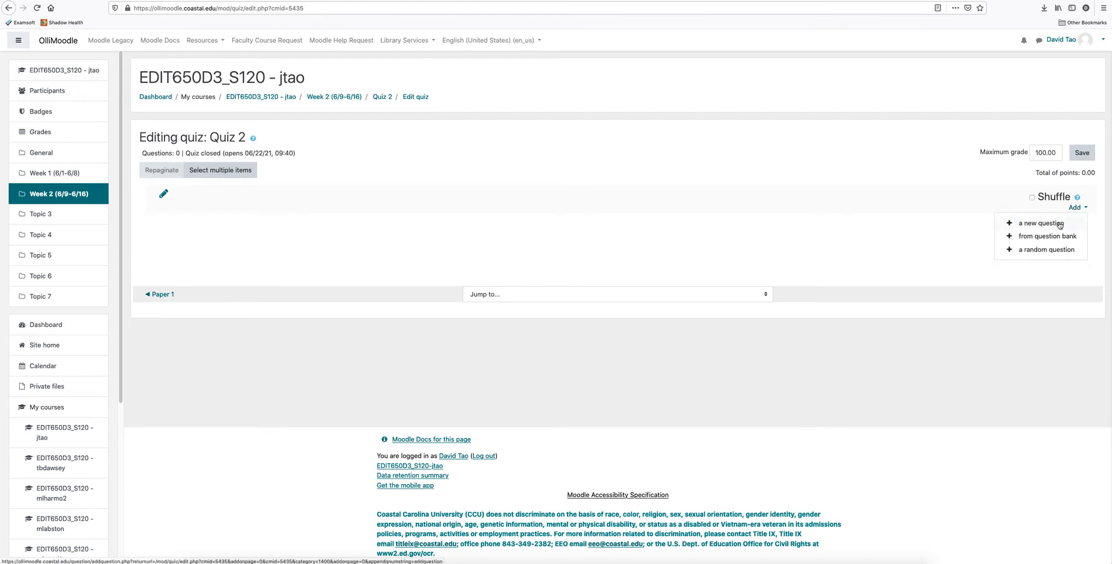
left_click(1059, 224)
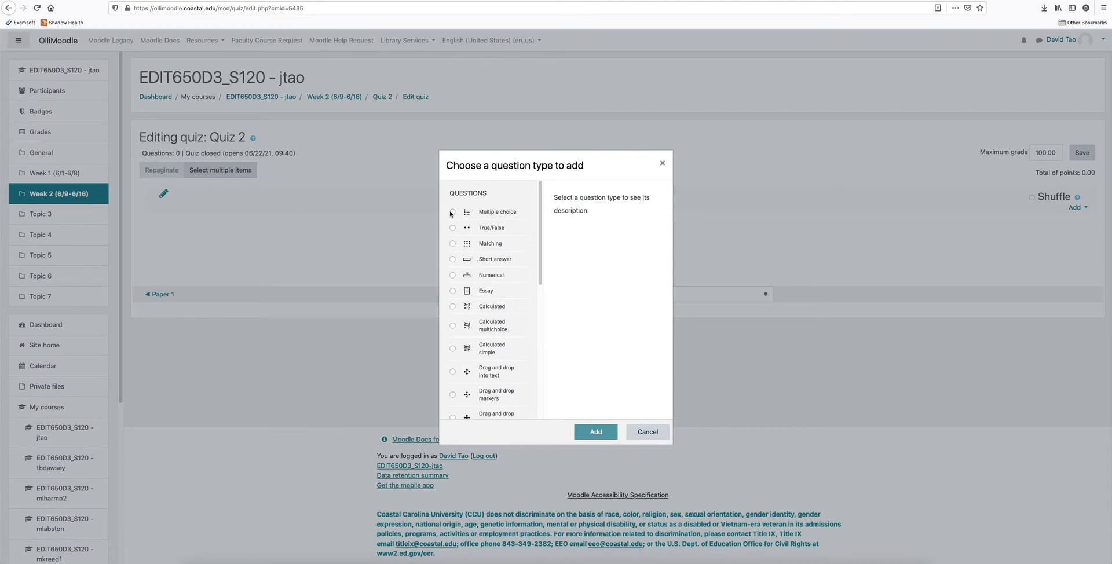
left_click(453, 212)
left_click(597, 434)
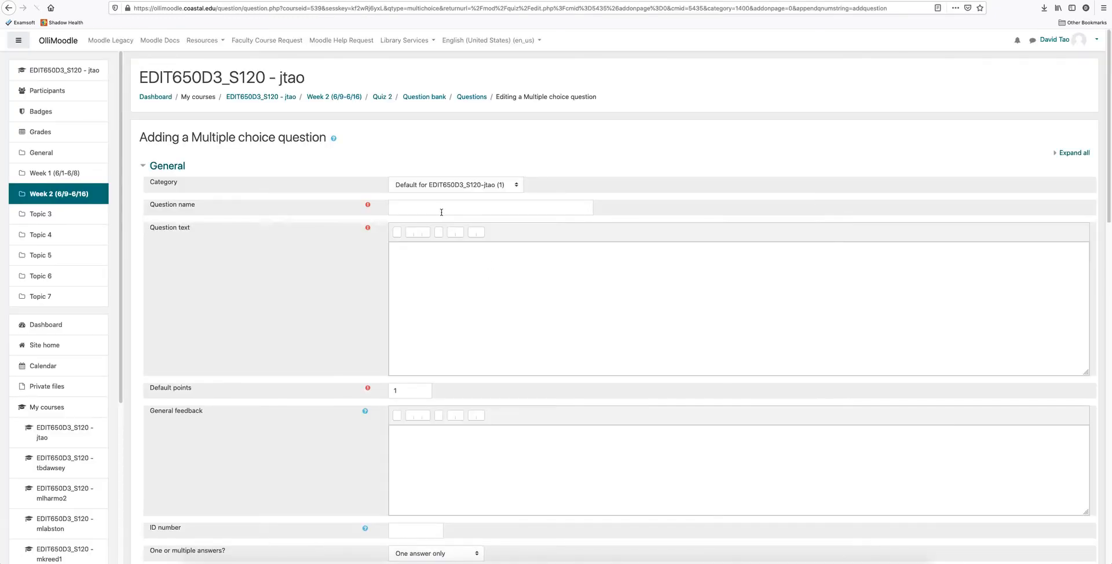
Name the question Sky Color and enter the question text "What is the color of a clear sky in SC?".
left_click(439, 208)
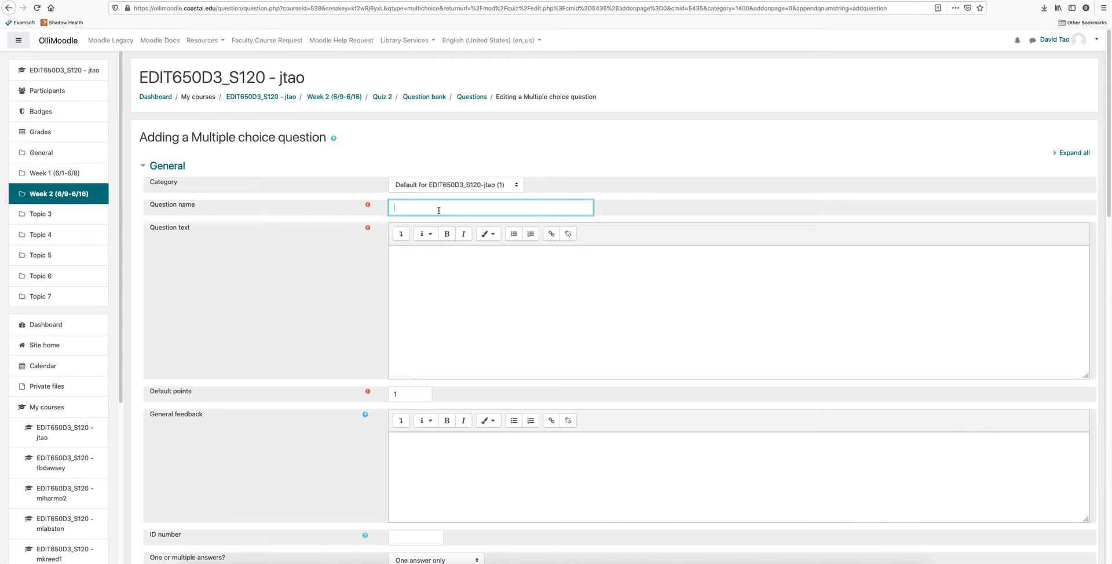
type("Sky Coo")
left_click(455, 257)
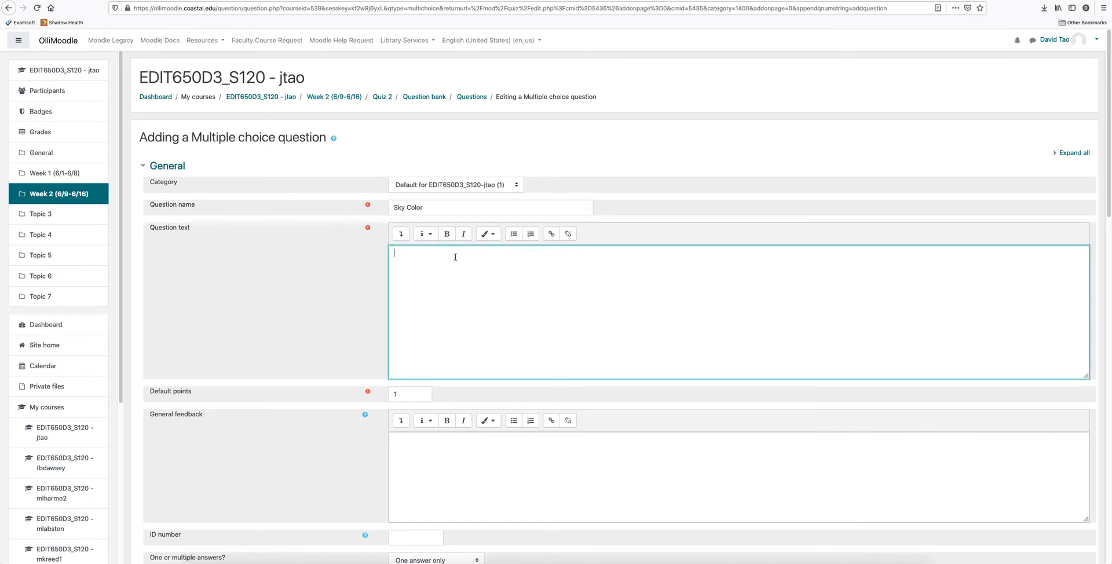
type("What is the color of a clear sky")
Enter the answer choices Blue, Yellow, Red and Black as Choices 1 to 4.
scroll(507, 343, "down", 1)
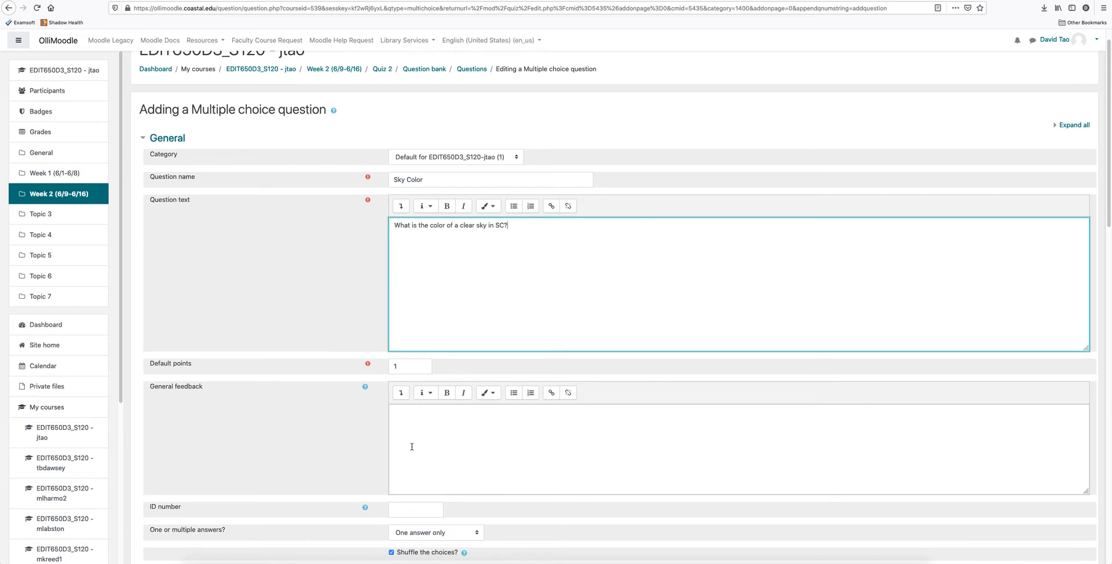
scroll(412, 447, "down", 5)
scroll(418, 364, "down", 5)
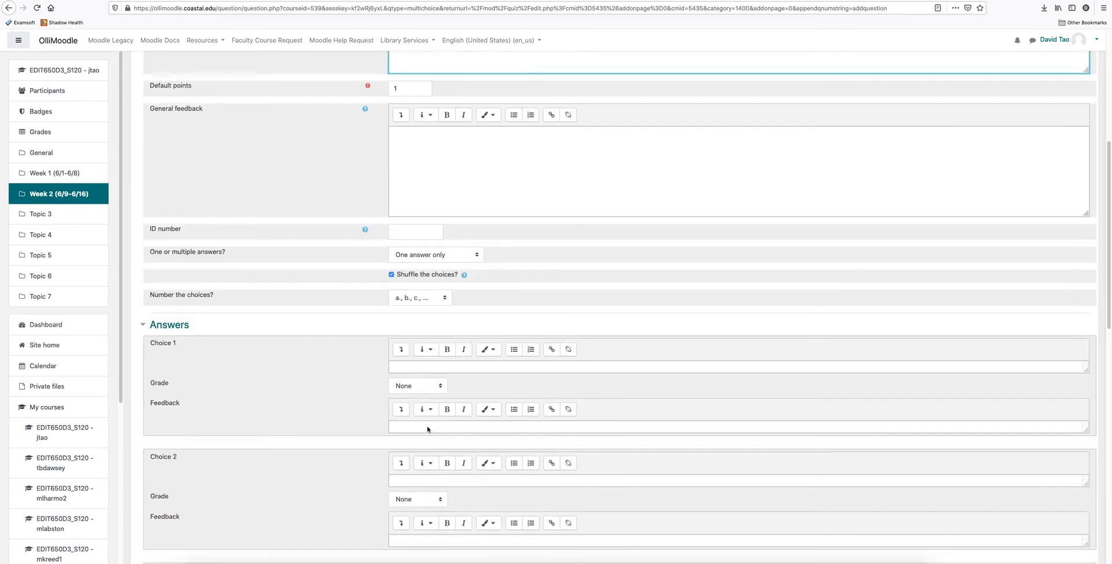
left_click(413, 351)
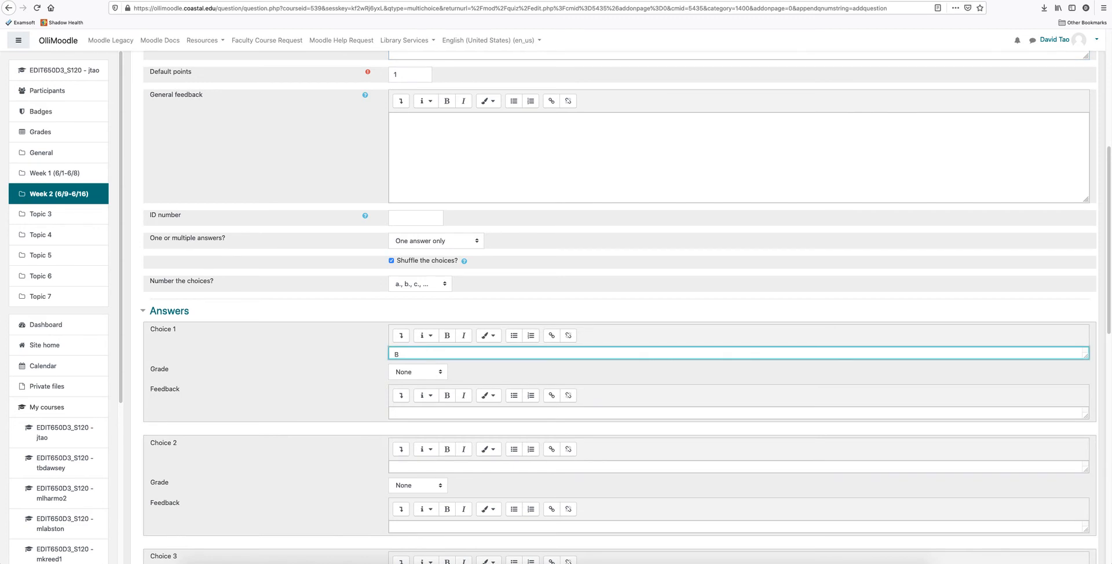
scroll(413, 394, "down", 3)
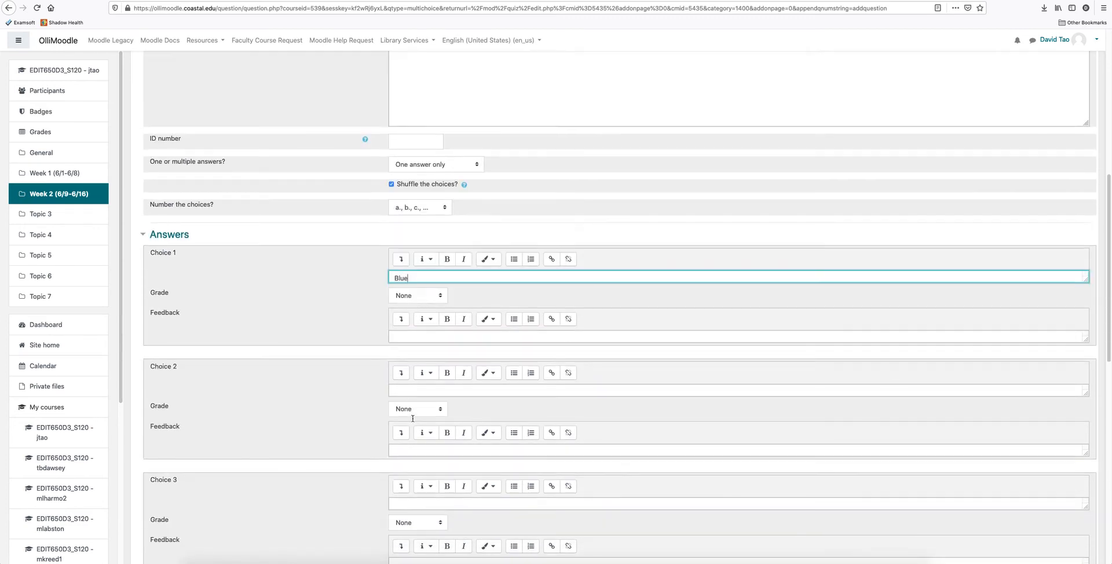
left_click(418, 390)
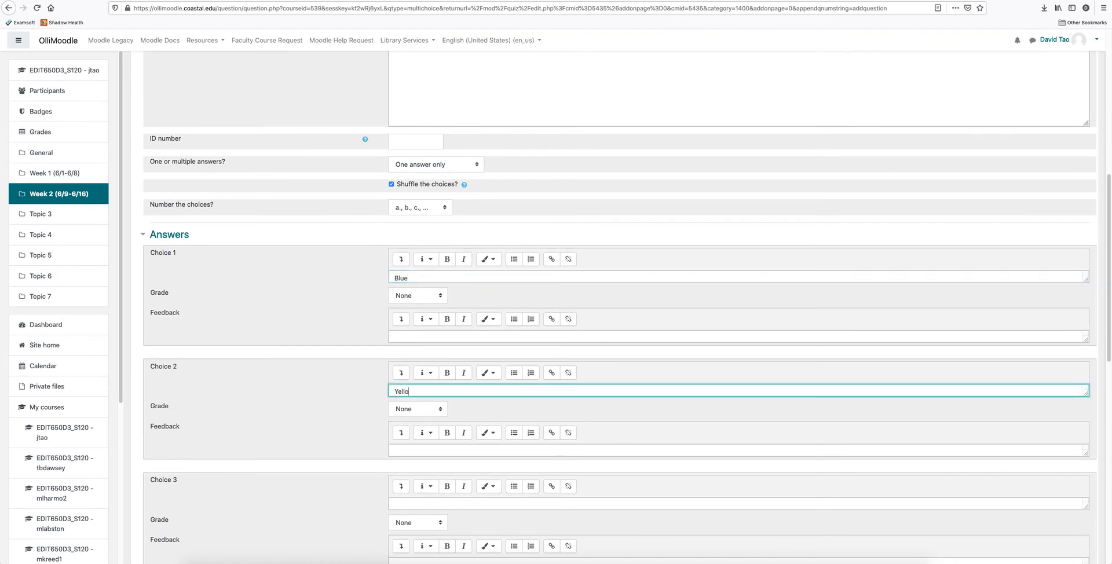
left_click(436, 504)
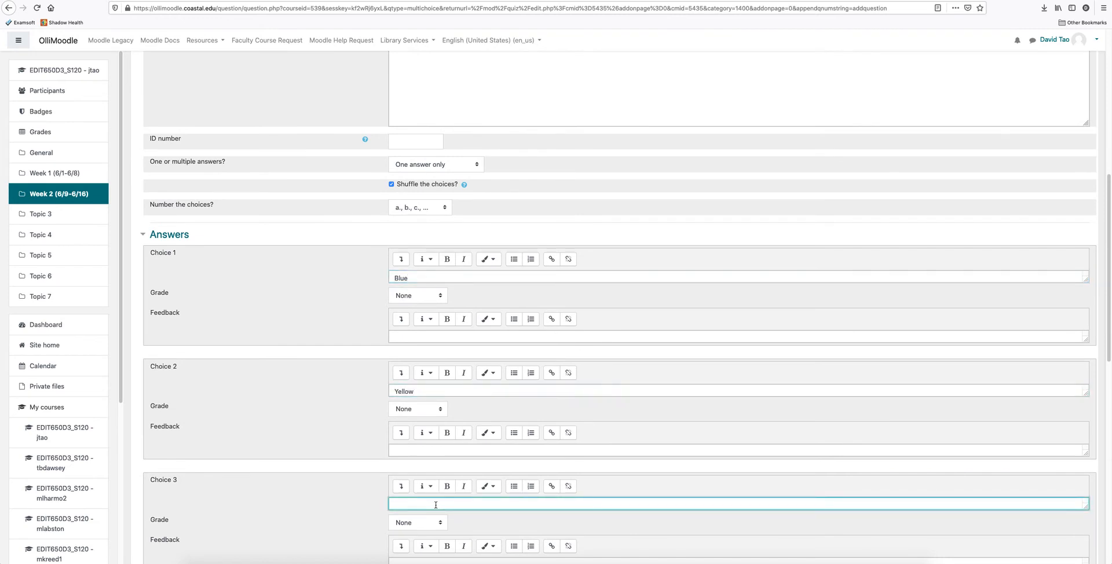
type("Red")
scroll(440, 501, "down", 5)
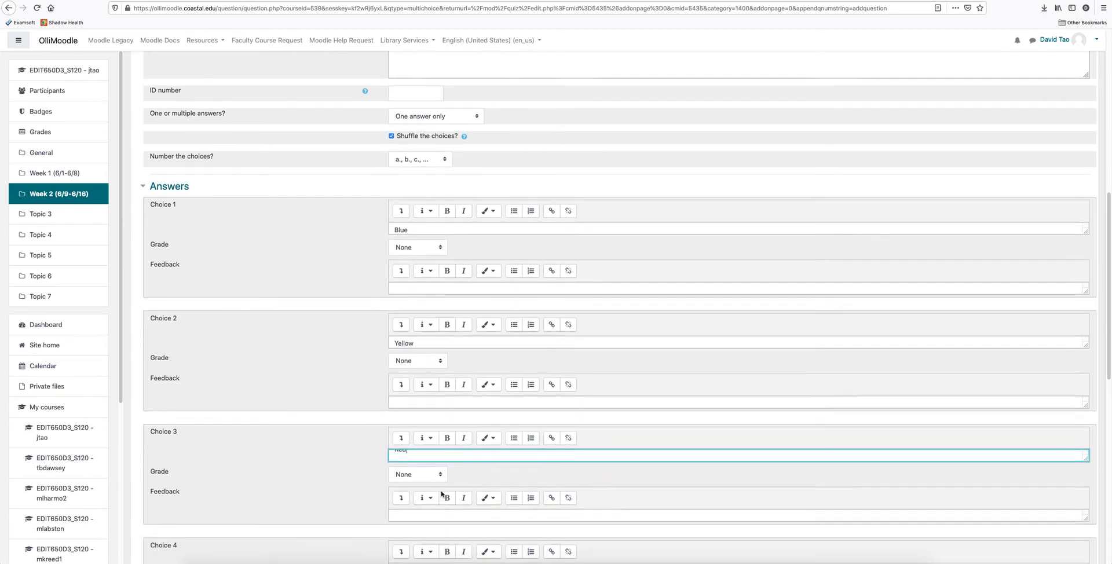
left_click(423, 423)
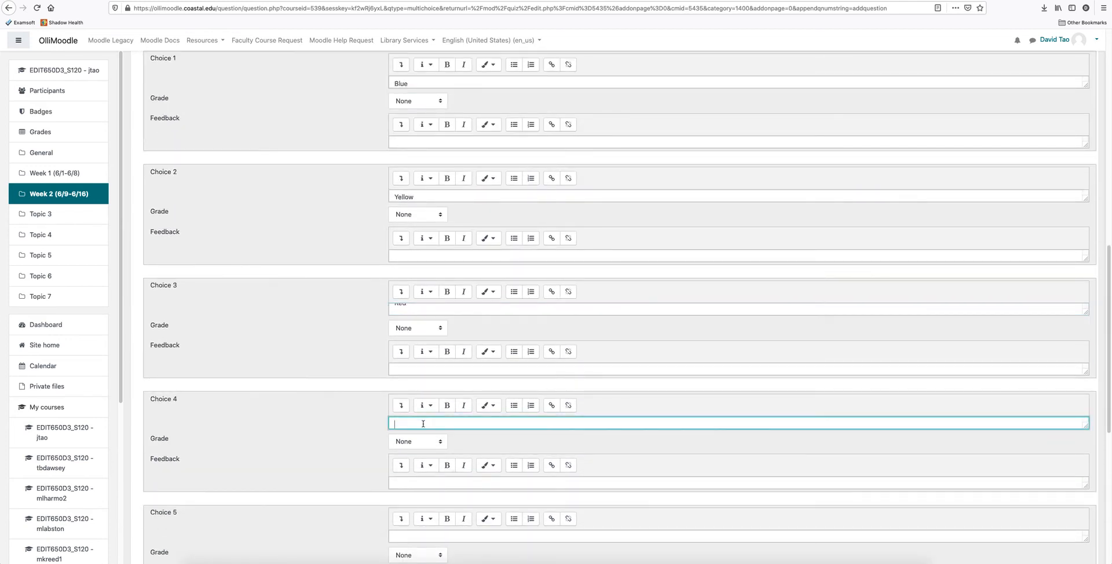
type("Black")
Set the grade of the Blue choice to 100% and check the other available percentages.
scroll(519, 335, "up", 4)
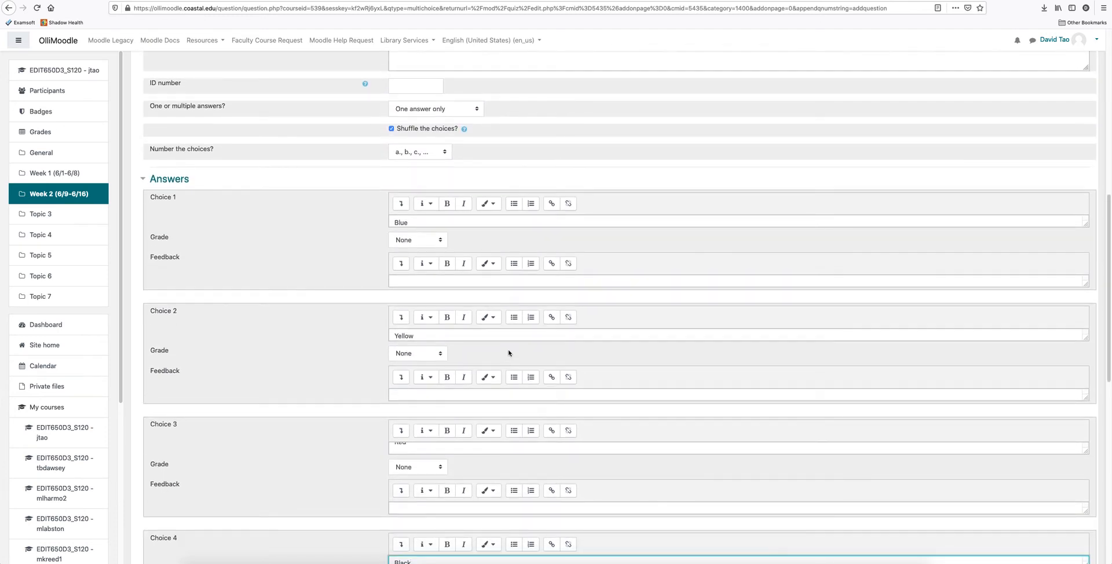
left_click(441, 239)
left_click(405, 249)
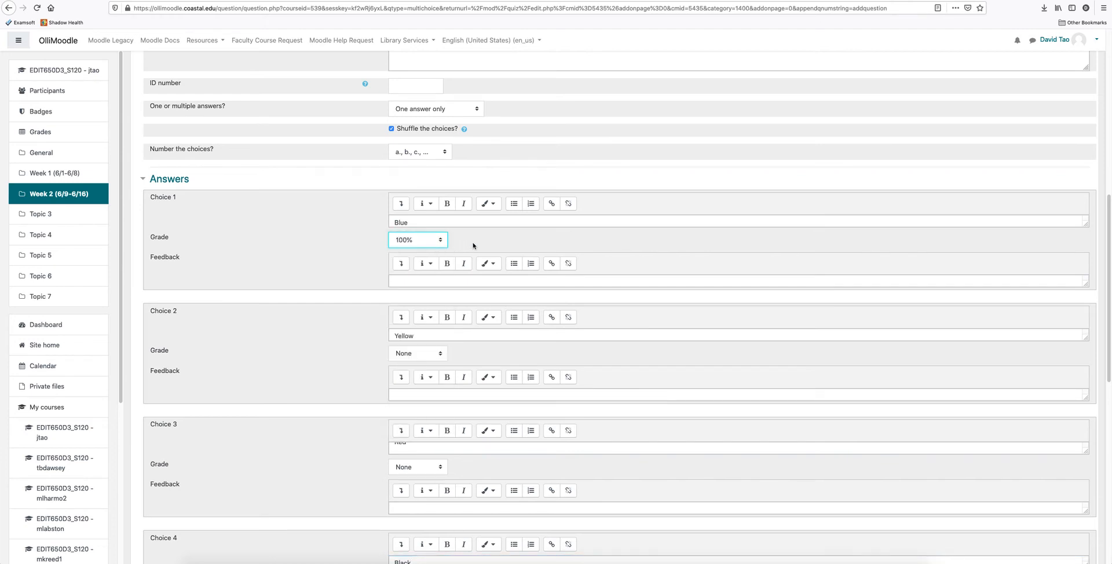
left_click(441, 241)
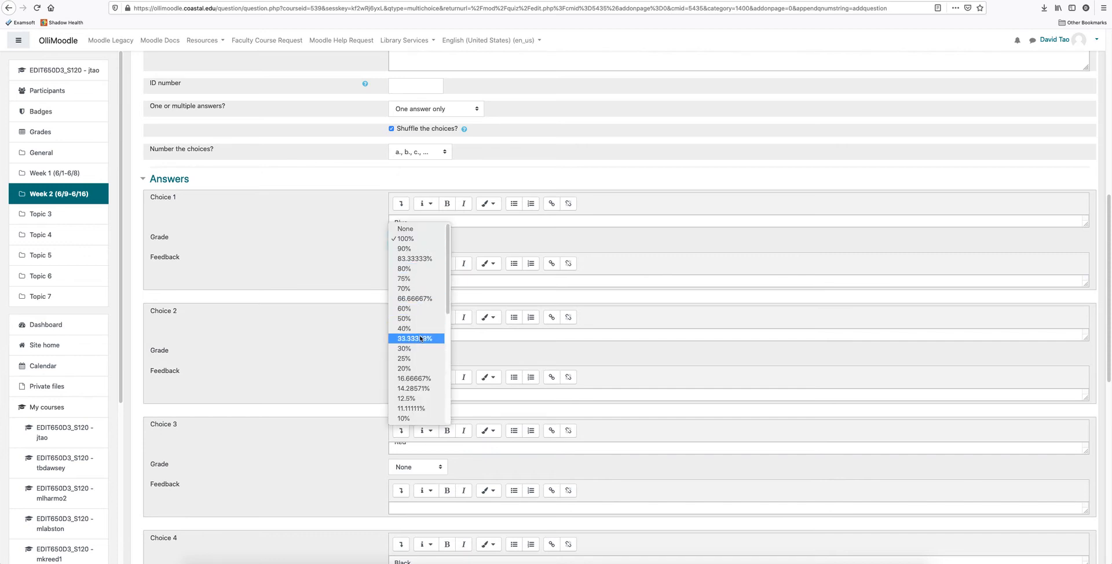
left_click(521, 246)
Save the Sky Color question and return to the course page.
scroll(653, 388, "down", 3)
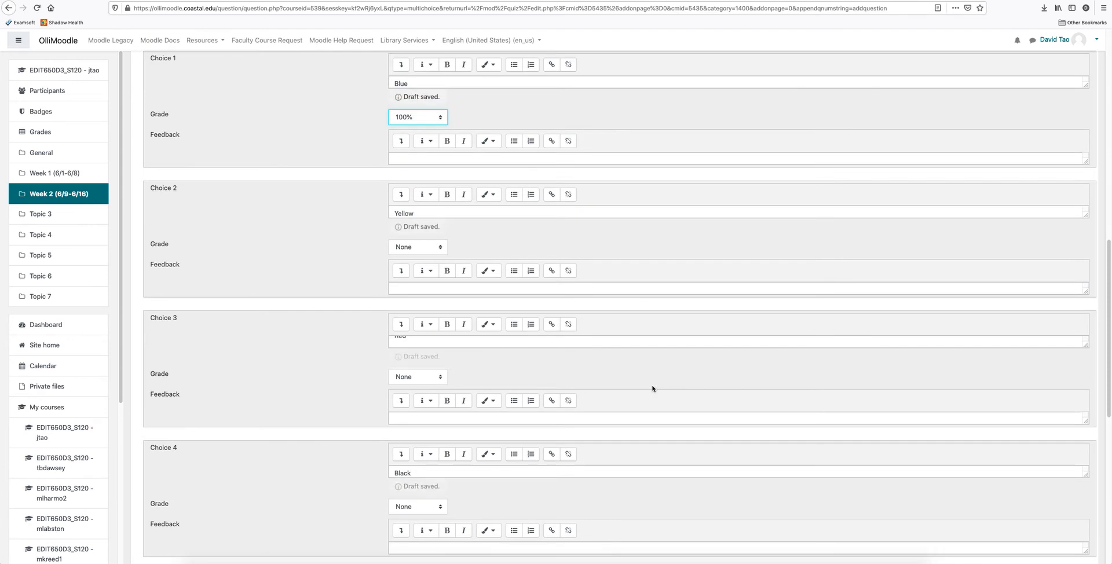
scroll(653, 387, "down", 3)
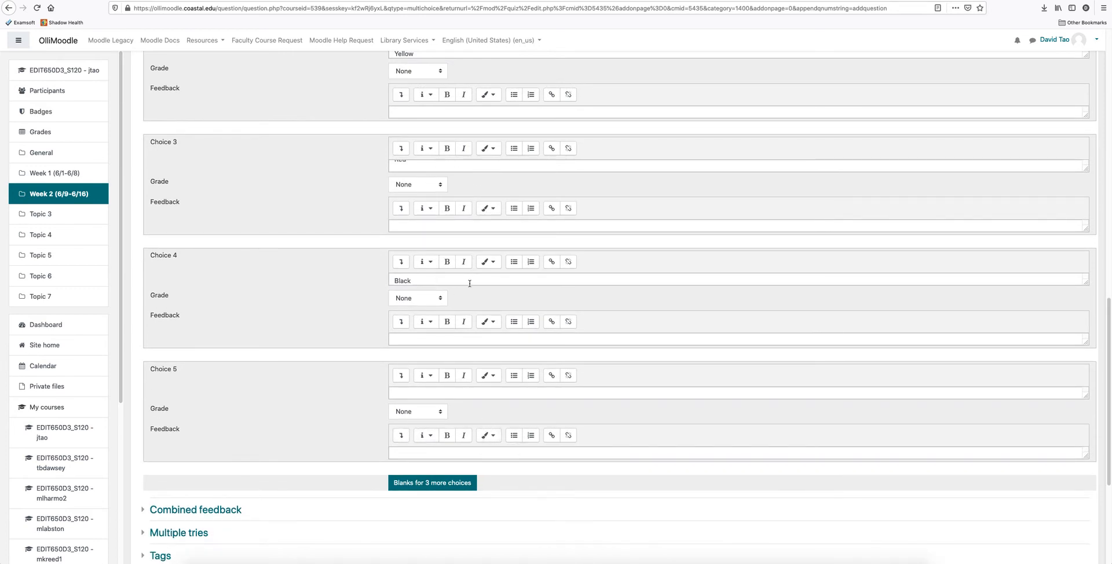
scroll(521, 412, "down", 2)
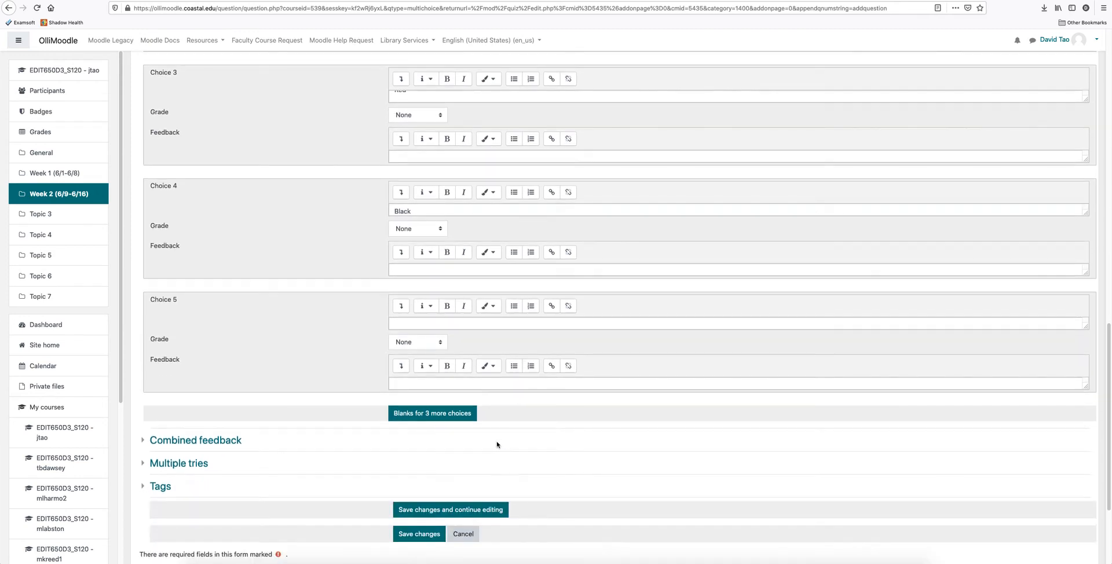
left_click(429, 537)
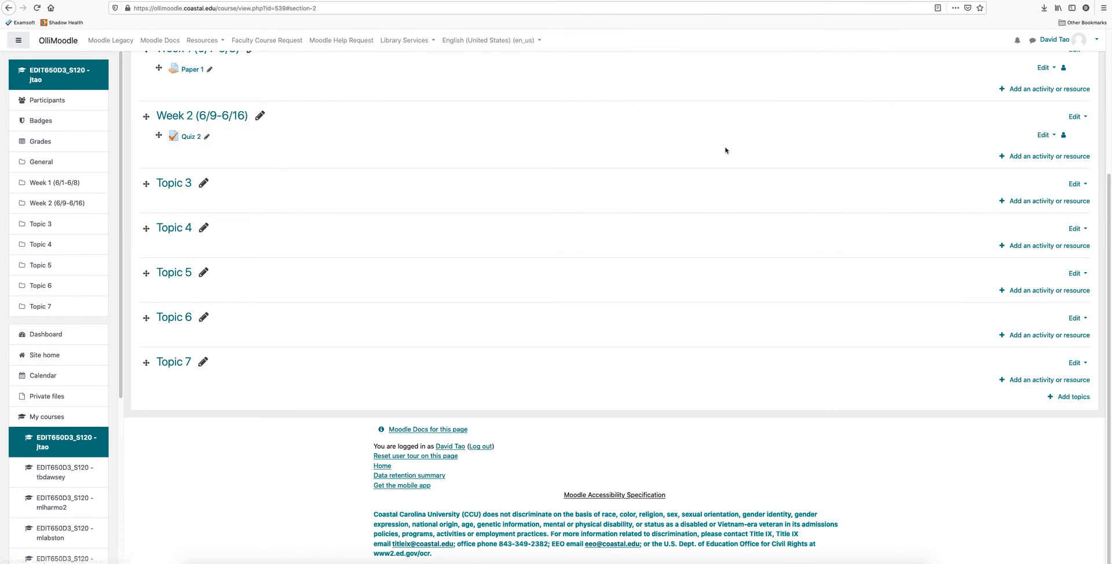
Add a Forum to the Week 2 section, named Discussion 2, with the description "instruction...".
left_click(1035, 157)
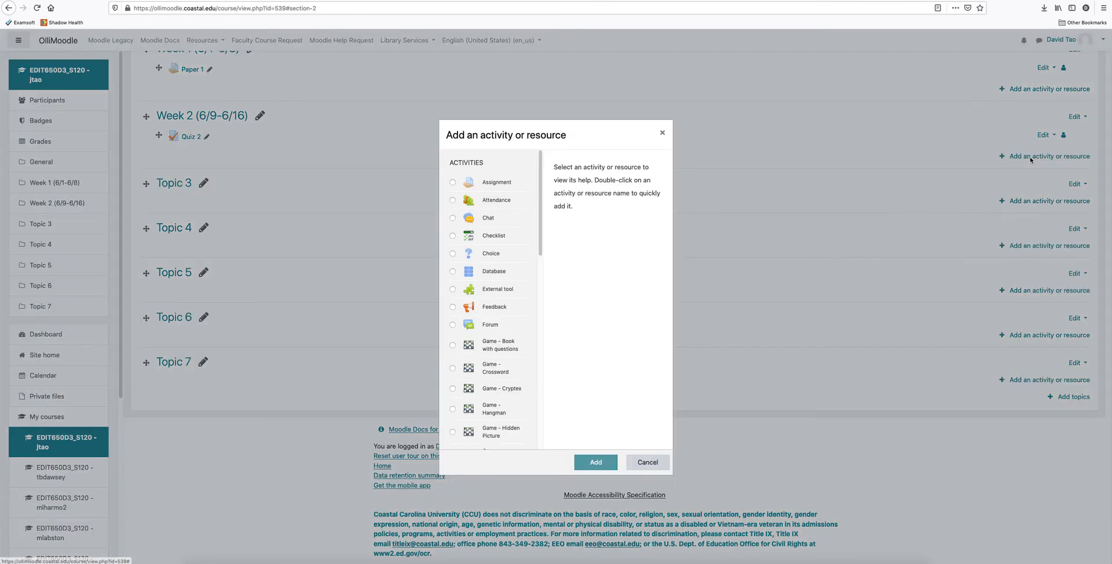
left_click(453, 325)
left_click(594, 463)
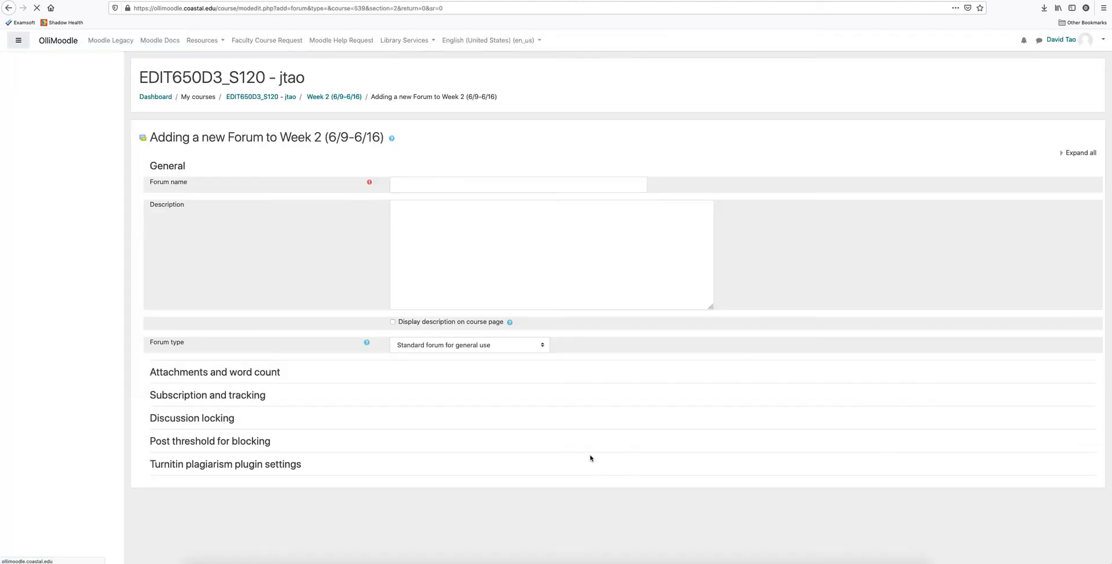
left_click(430, 187)
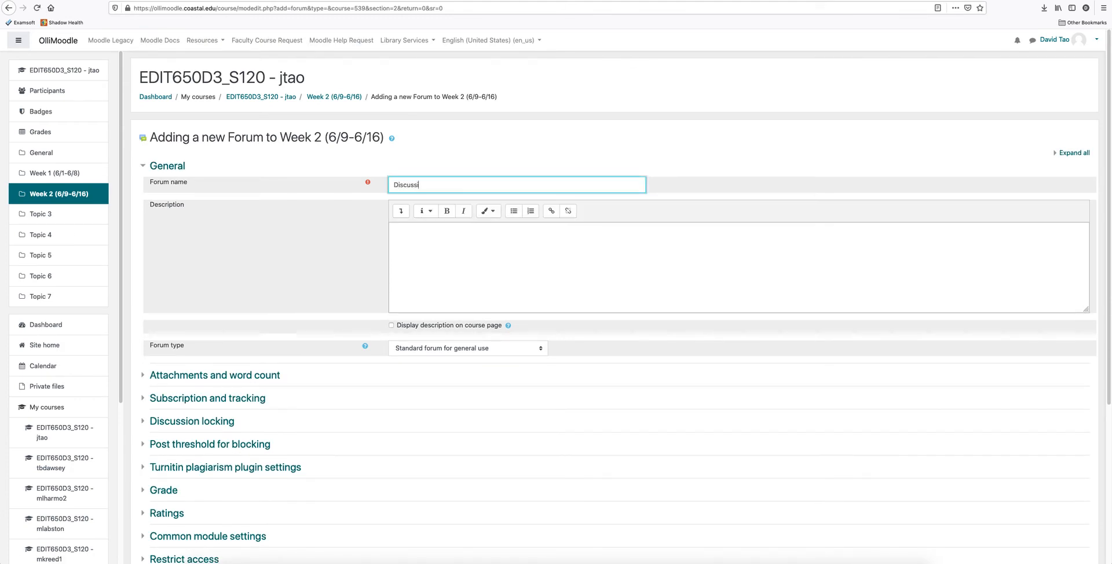
left_click(424, 235)
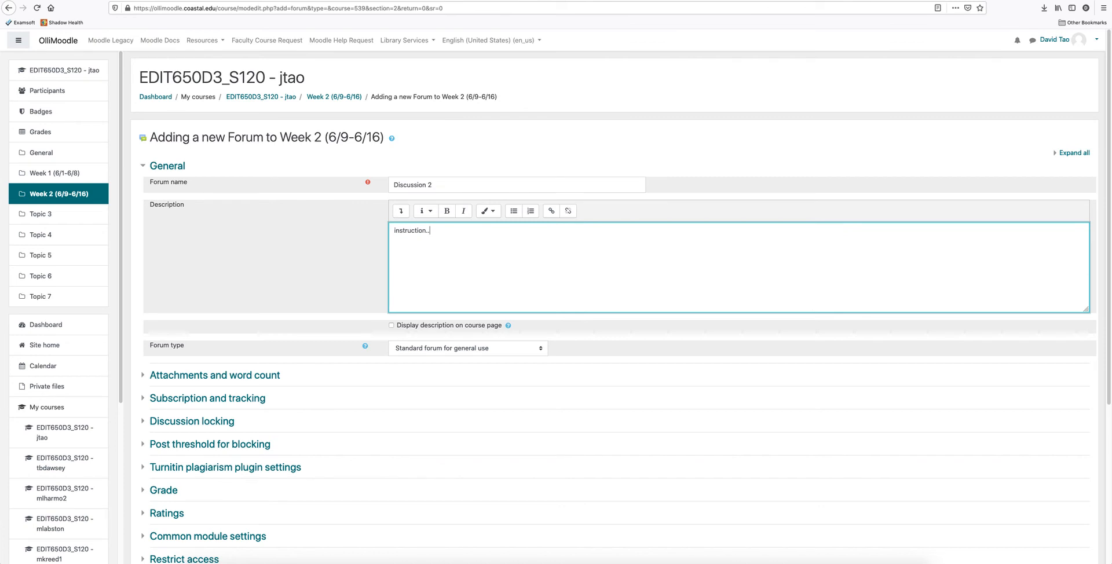
type("instruction...")
Examine the forum's Attachments and word count, Subscription and tracking, and Grade settings.
scroll(346, 404, "down", 3)
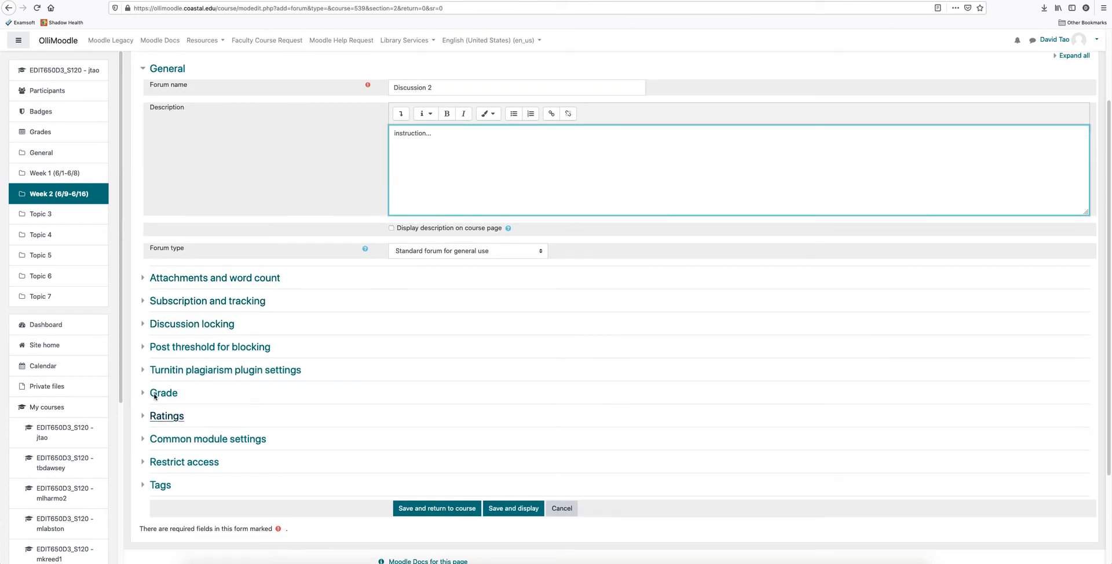
left_click(142, 280)
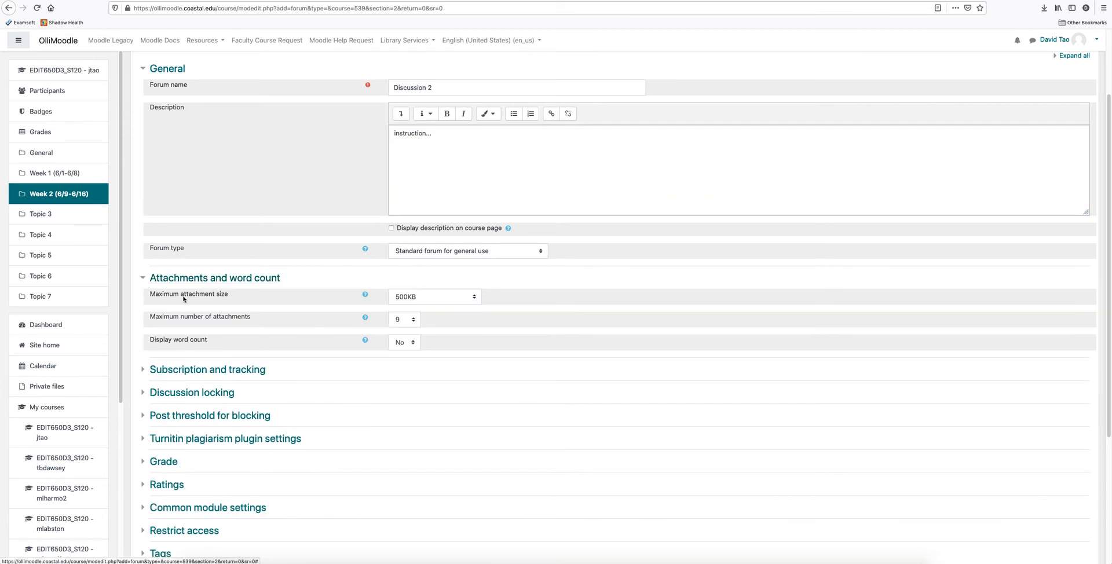
left_click(143, 280)
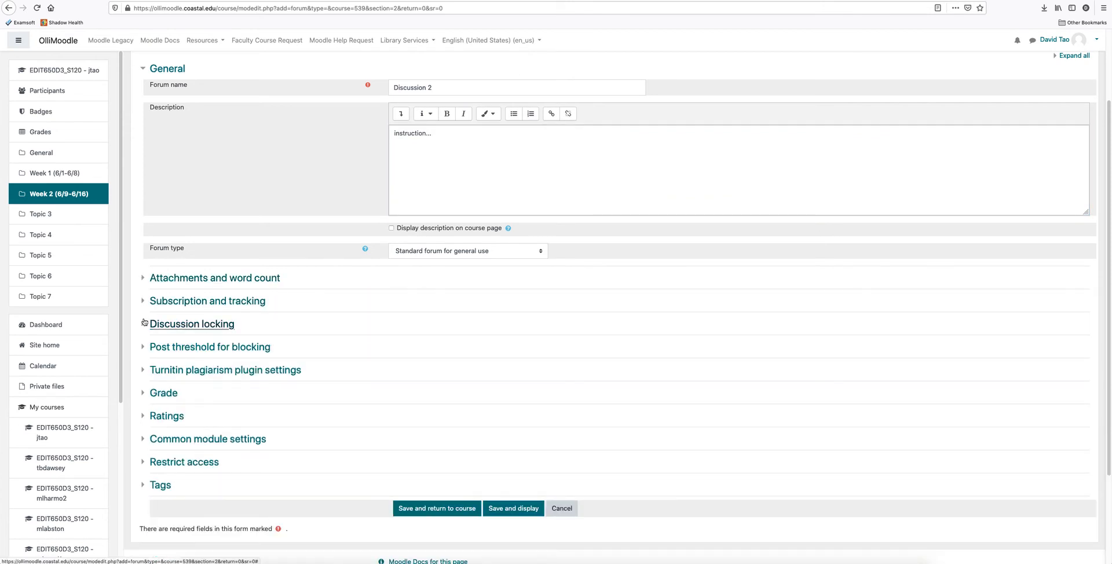
left_click(144, 301)
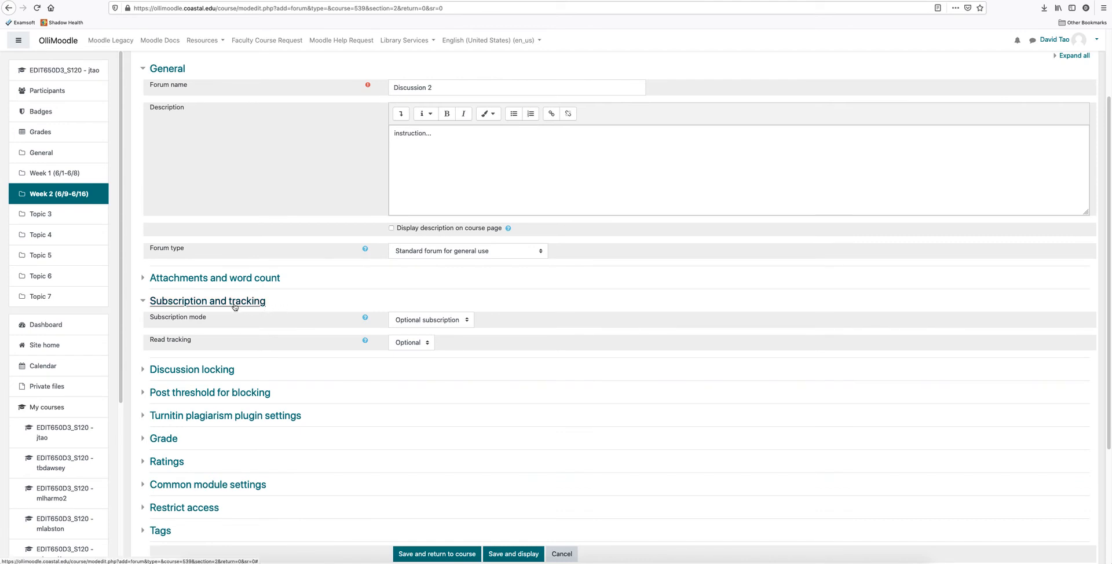
left_click(143, 301)
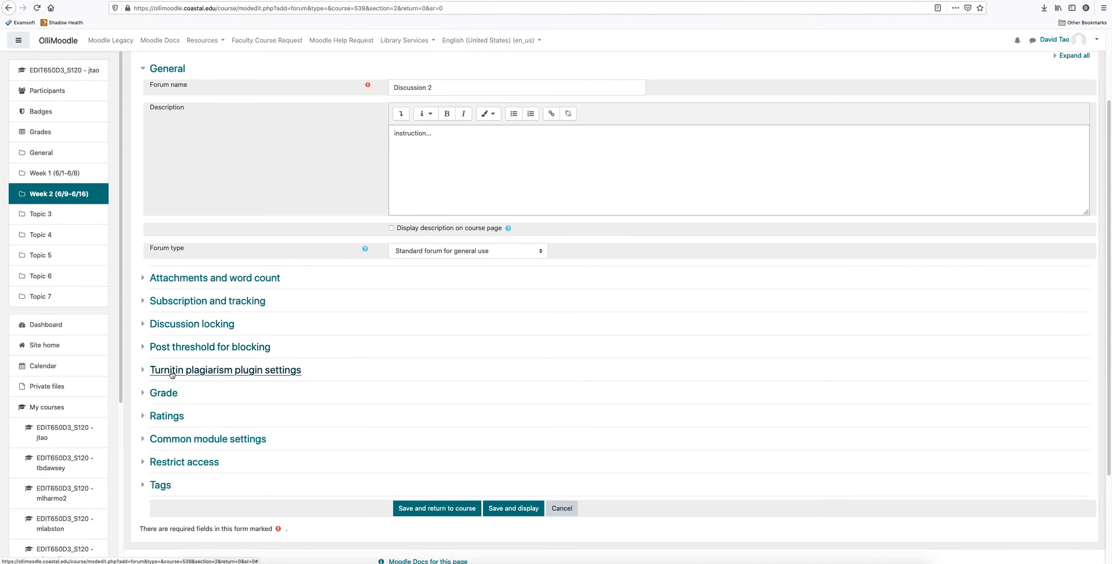
left_click(144, 394)
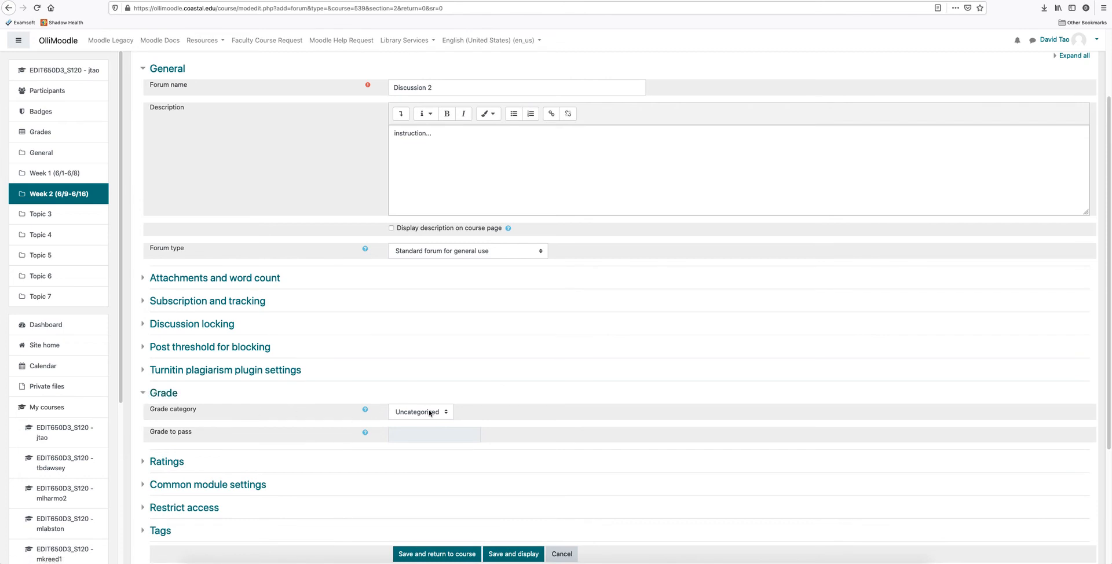
left_click(144, 395)
Set Discussion 2's ratings to the Maximum rating aggregate with a maximum grade of 10, and save the forum, returning to the course.
left_click(143, 416)
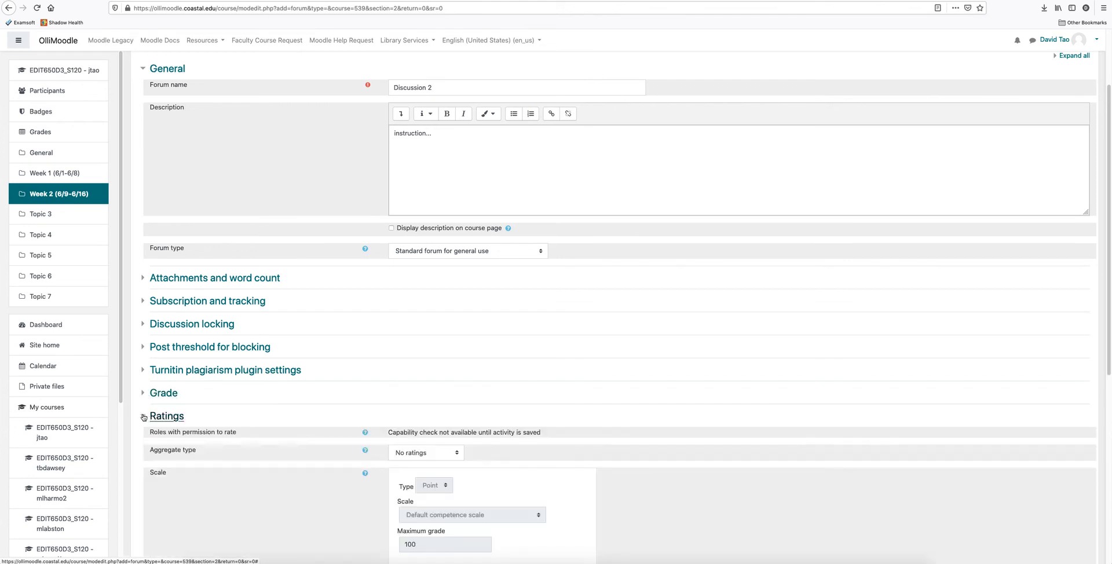
scroll(608, 412, "down", 5)
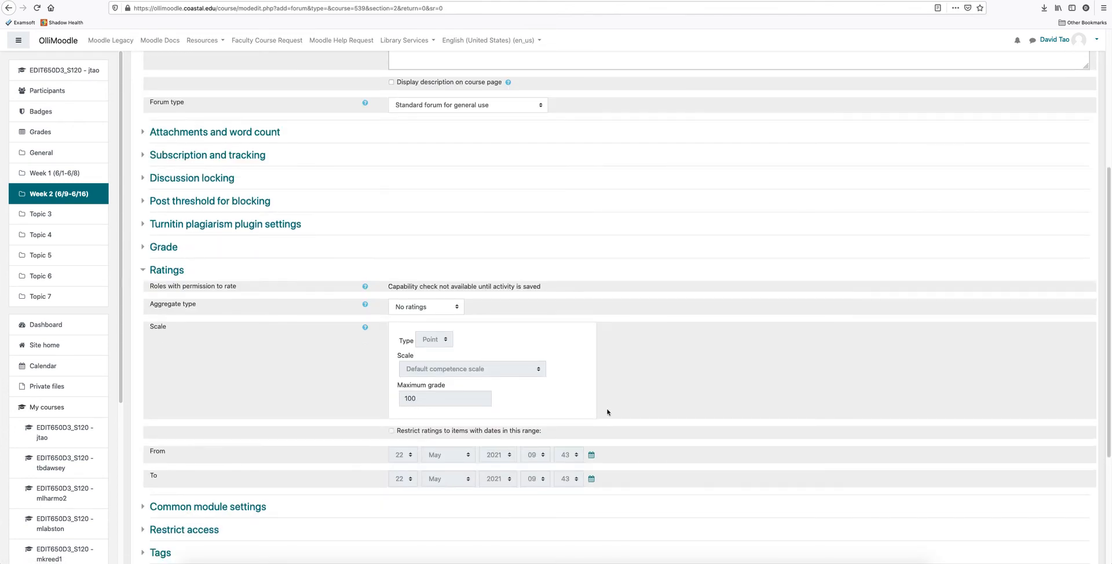
left_click(457, 308)
left_click(457, 309)
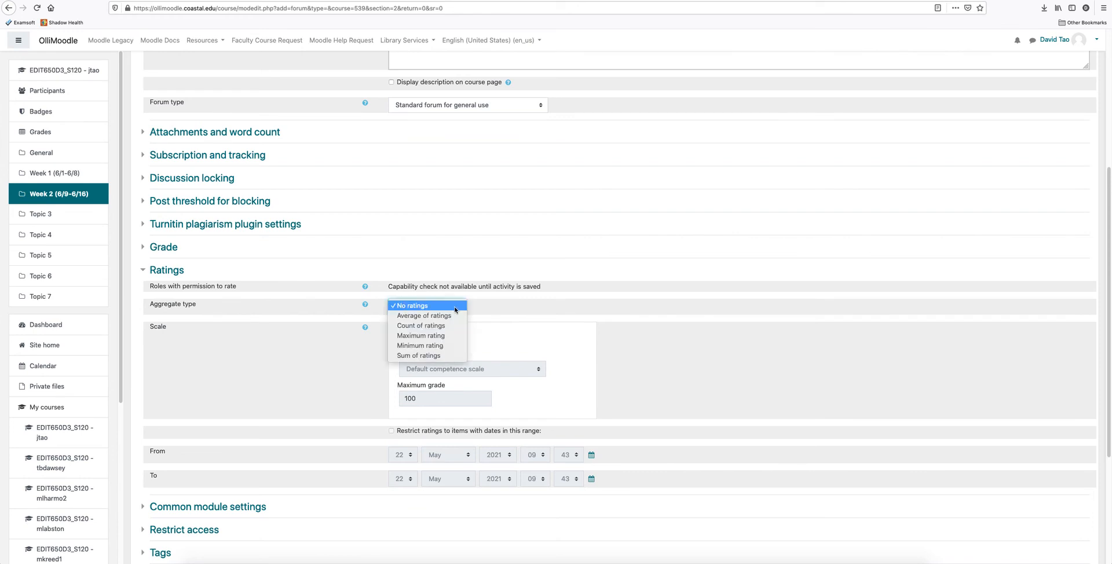
left_click(445, 336)
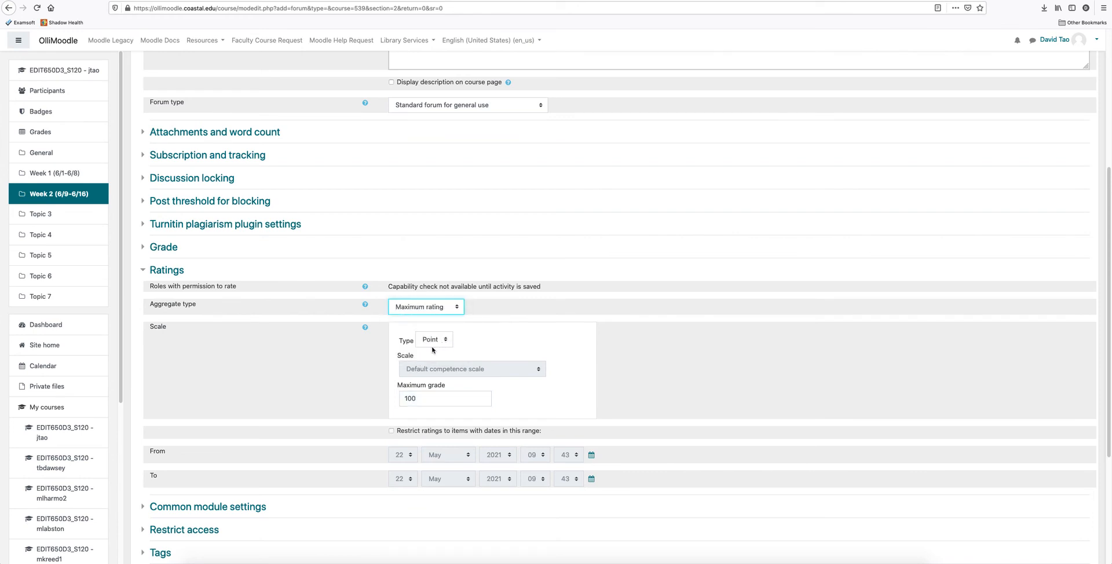
left_click(444, 395)
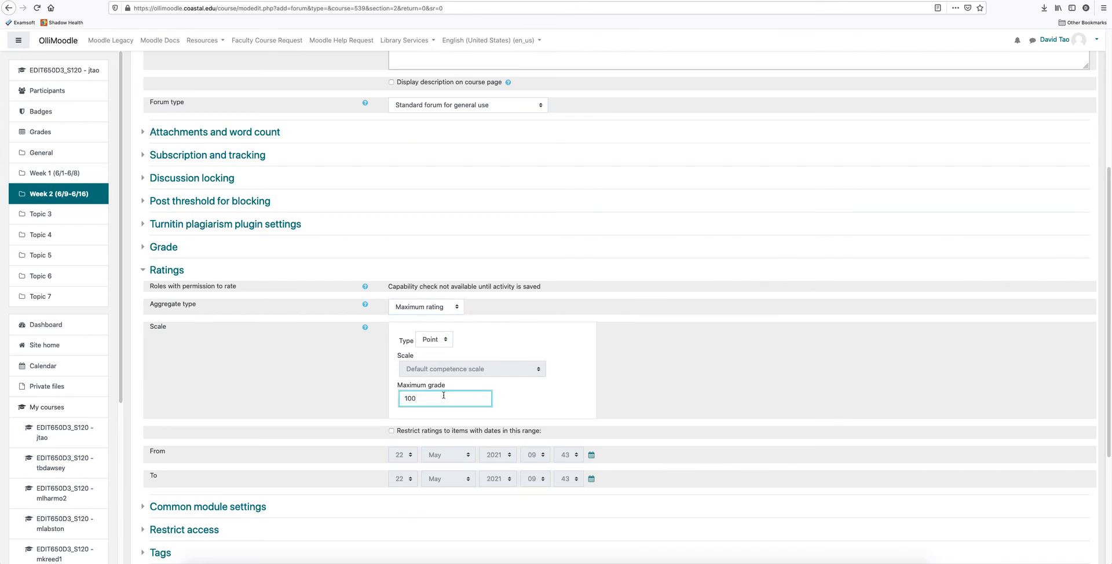
left_click(668, 404)
scroll(669, 403, "down", 3)
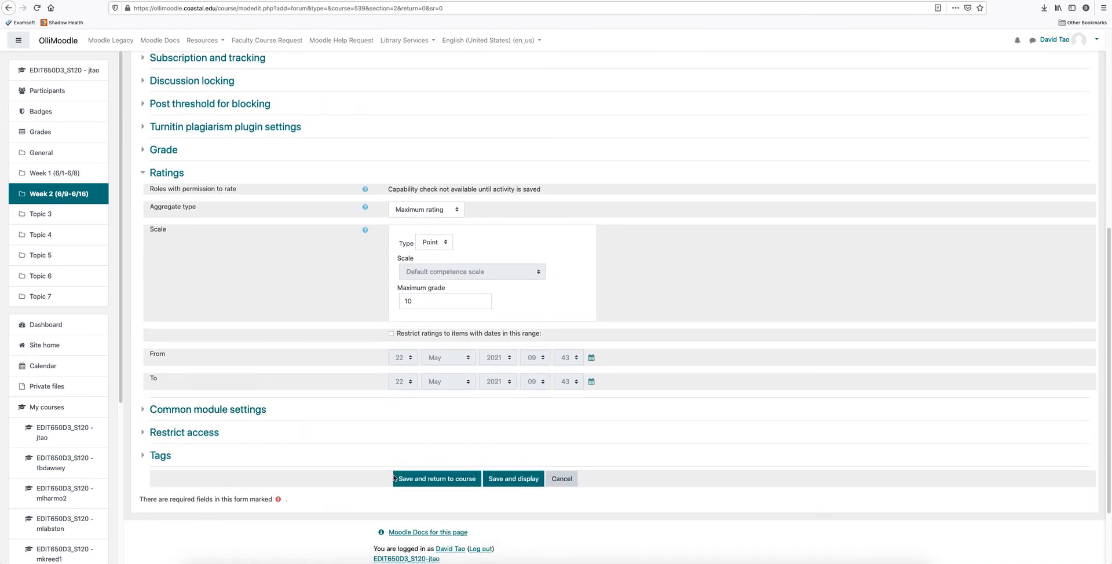
left_click(440, 482)
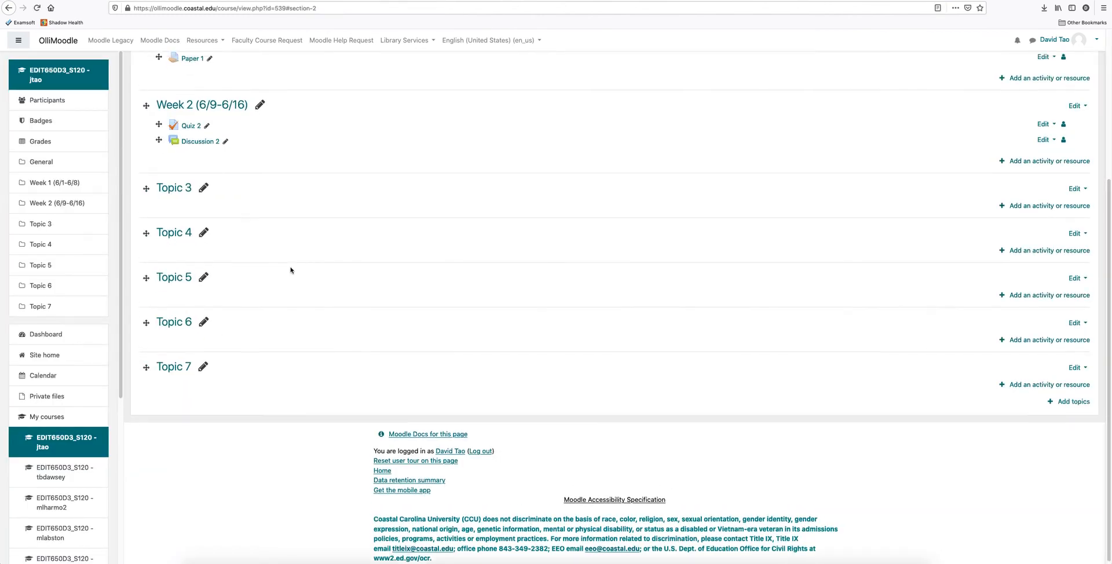
Add a grade category named Quizzes in the course's Gradebook setup and save it.
scroll(291, 270, "up", 3)
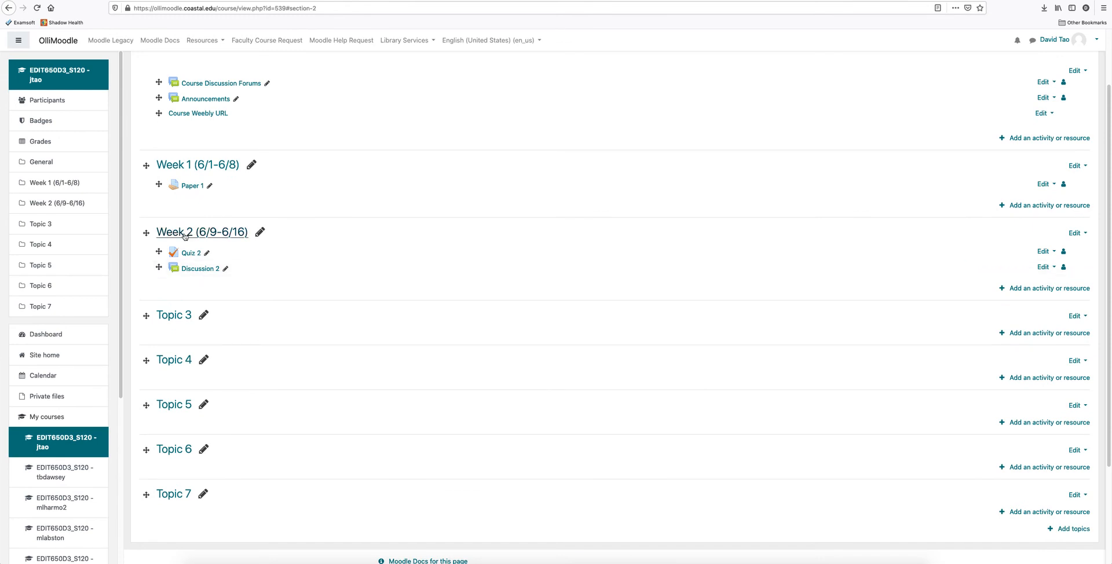
scroll(293, 343, "down", 2)
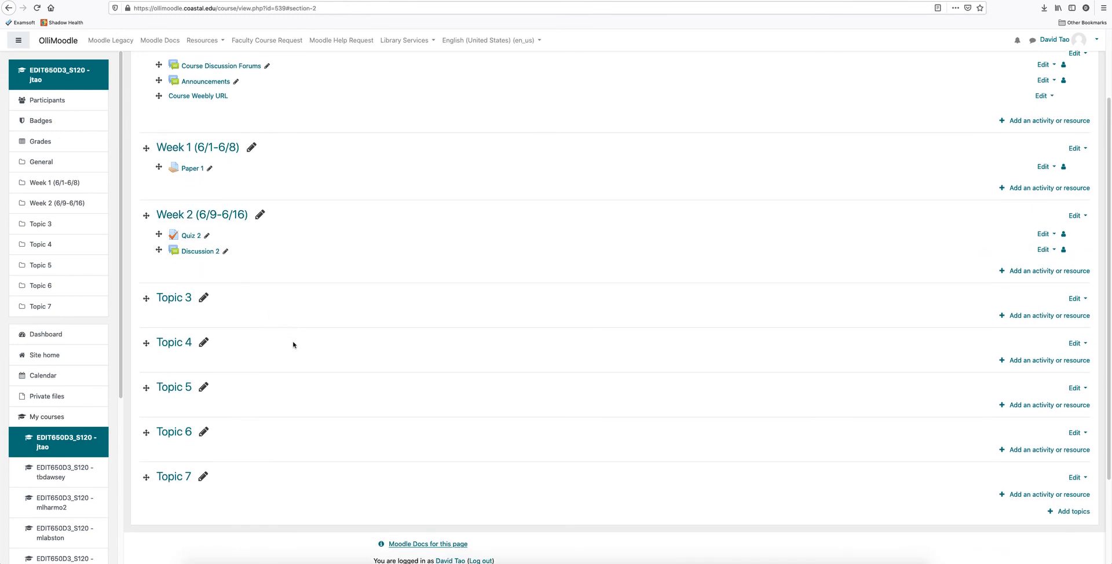
scroll(343, 298, "up", 5)
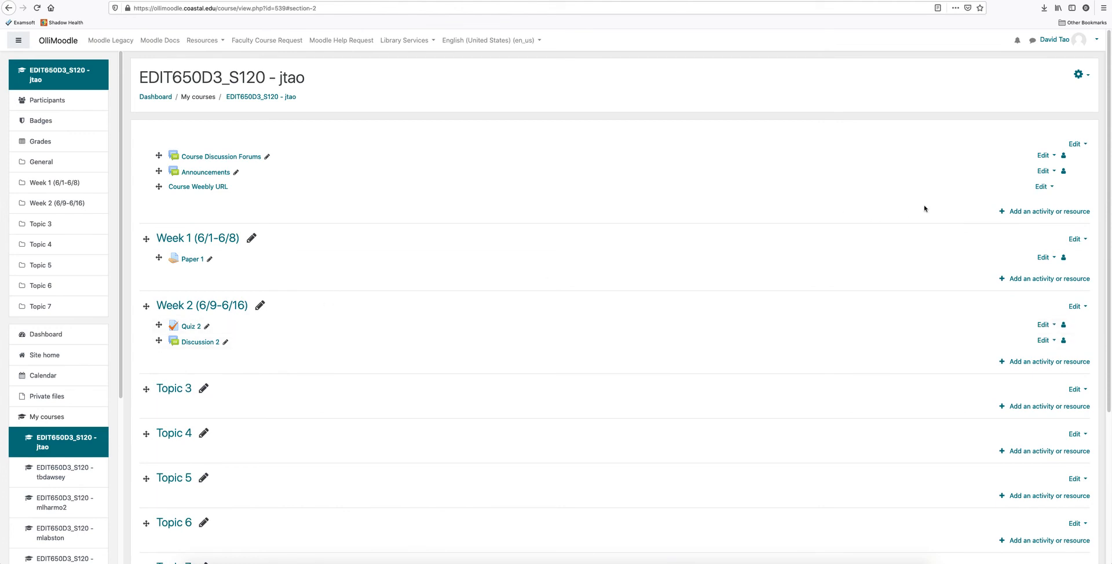
left_click(1079, 75)
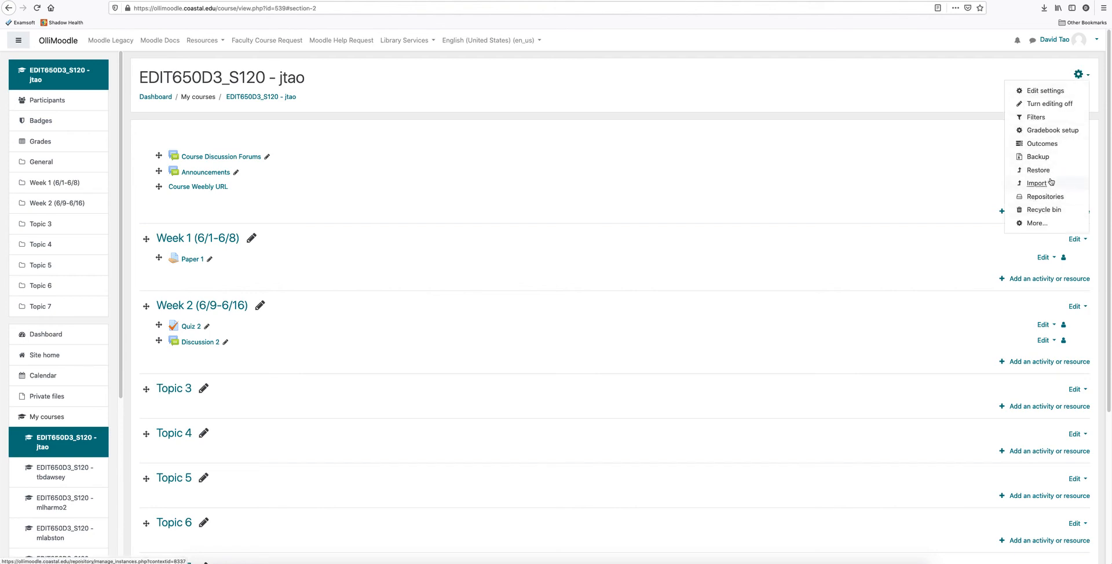
left_click(1050, 131)
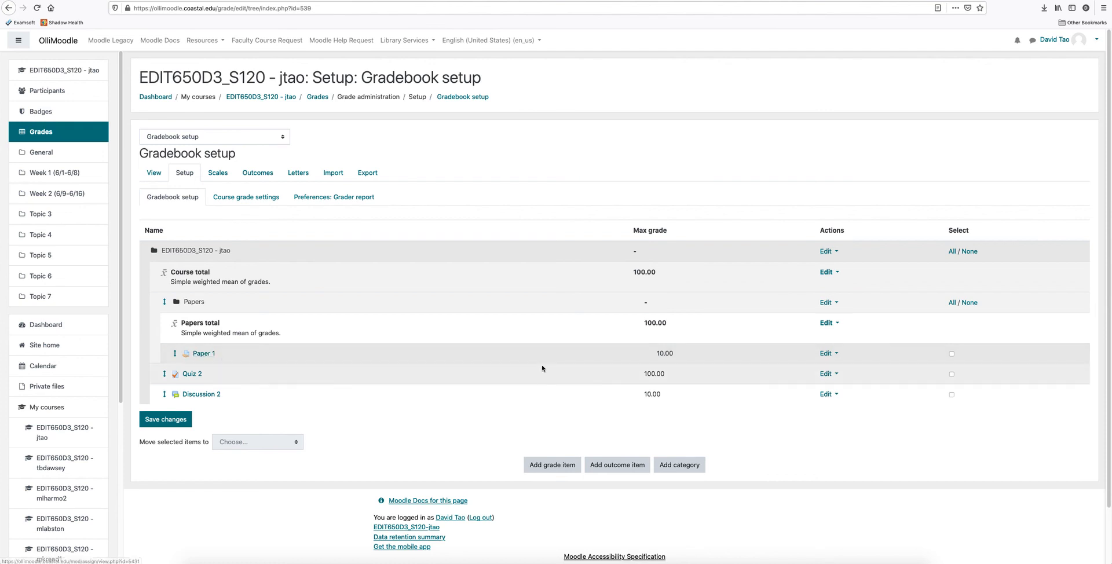
left_click(680, 466)
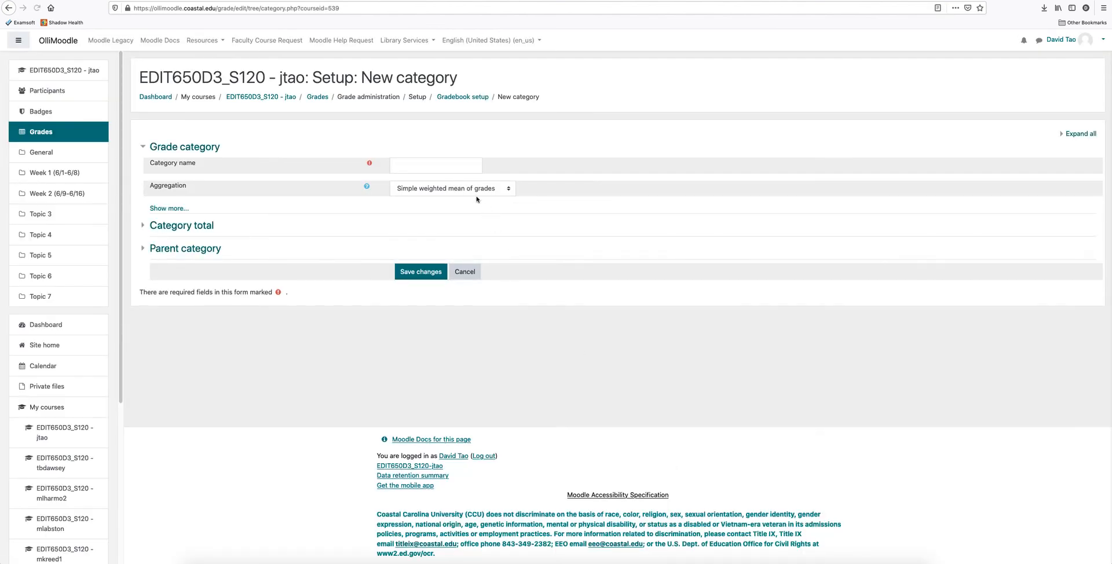
left_click(444, 165)
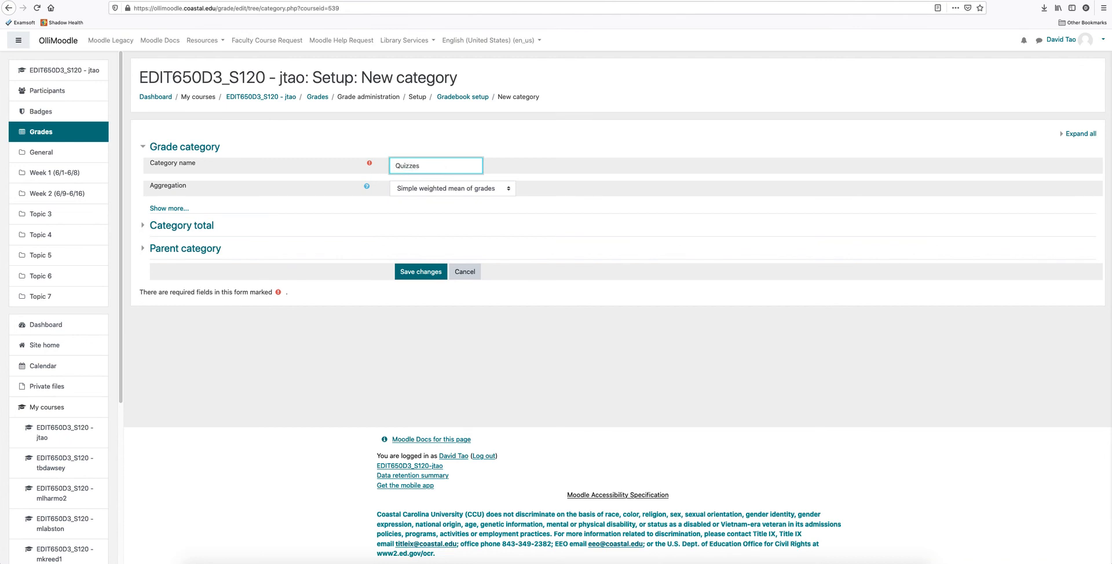
type("Quizzes")
left_click(429, 272)
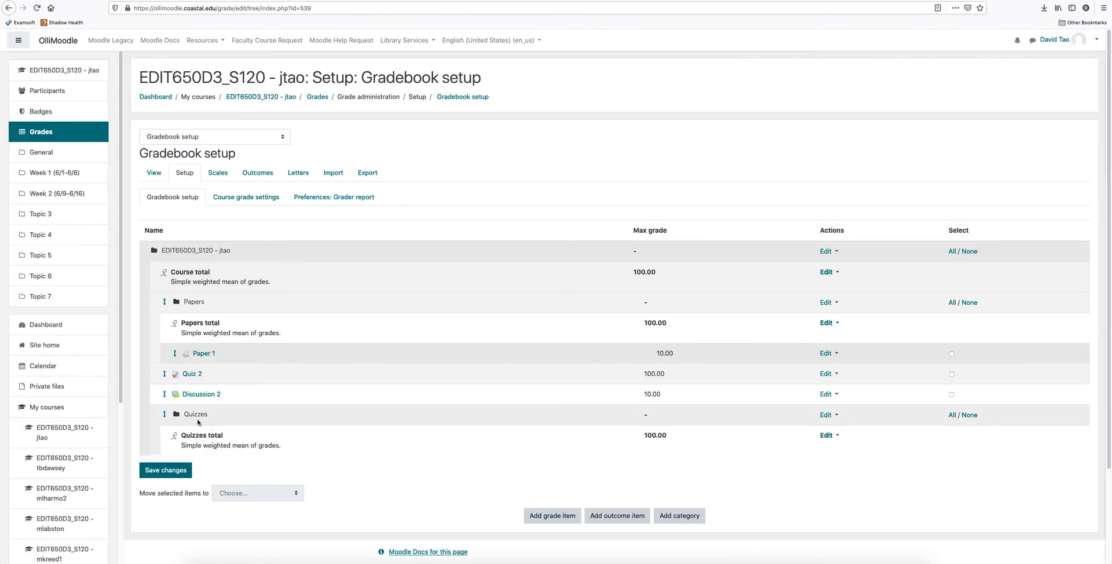
Add another grade category named Discussions to the gradebook and save it.
left_click(676, 517)
left_click(439, 164)
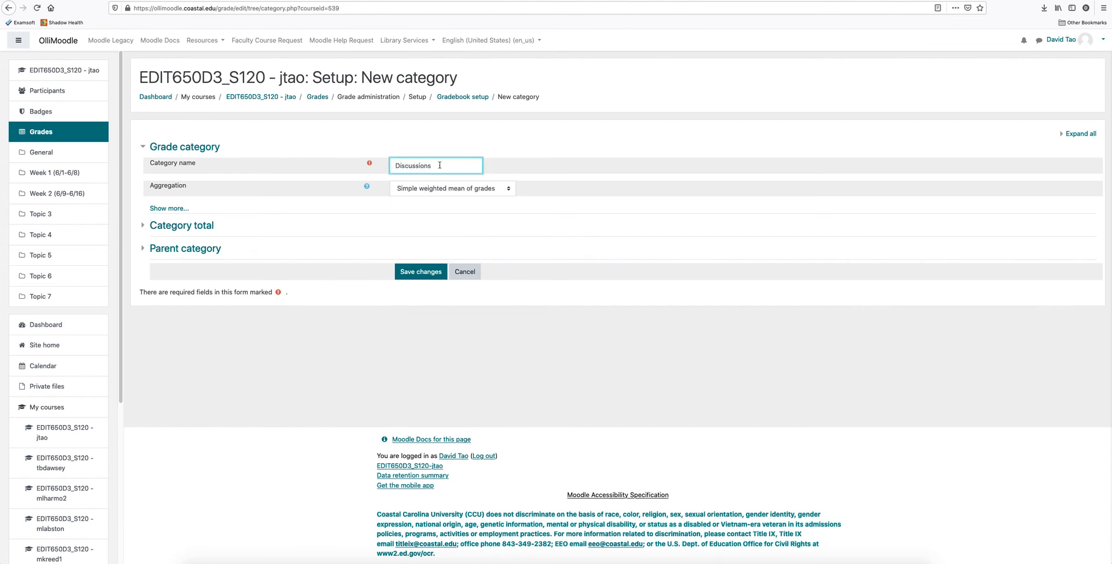
left_click(423, 271)
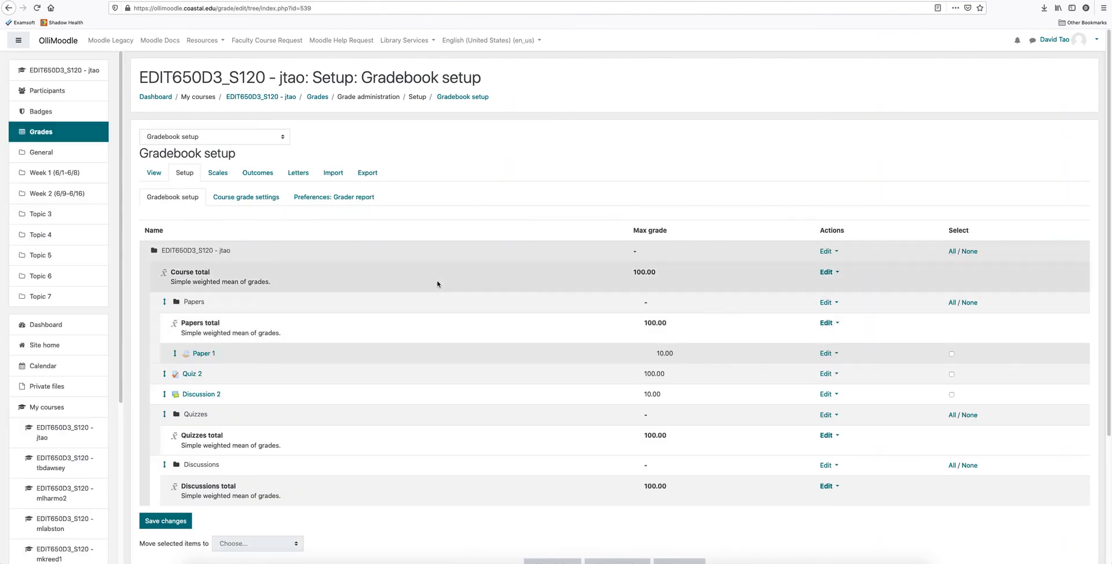
Assign Quiz 2 in the Week 2 section to the Quizzes grade category, and save, returning to the course.
left_click(269, 99)
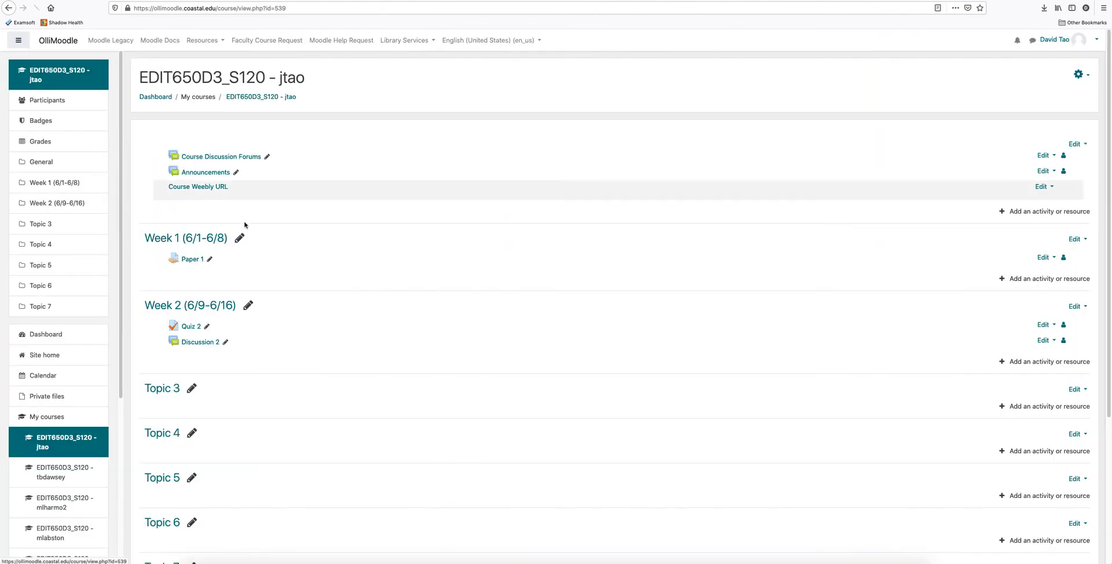
left_click(192, 327)
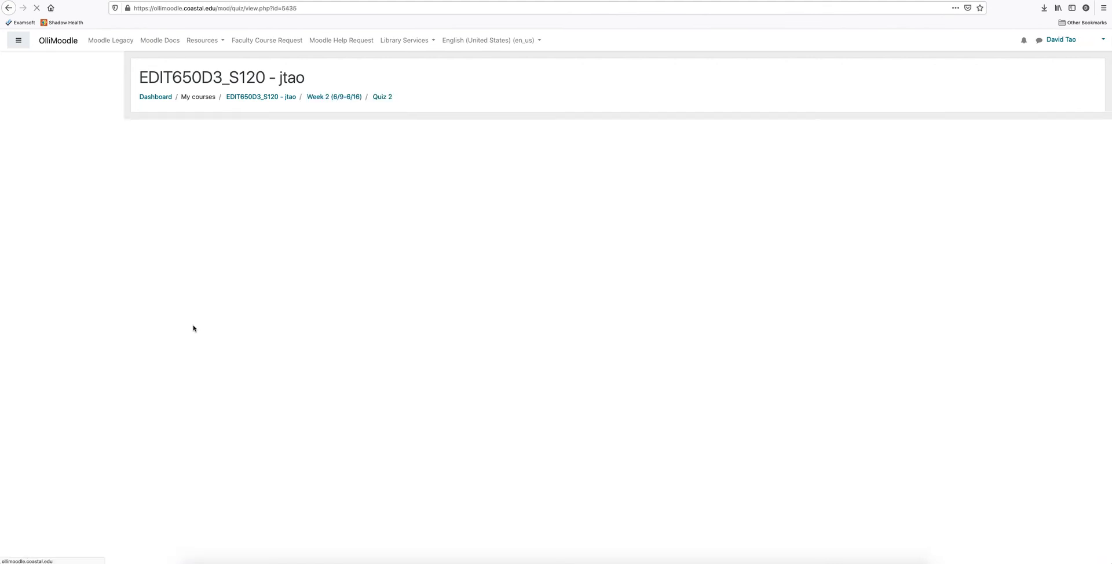
left_click(1086, 132)
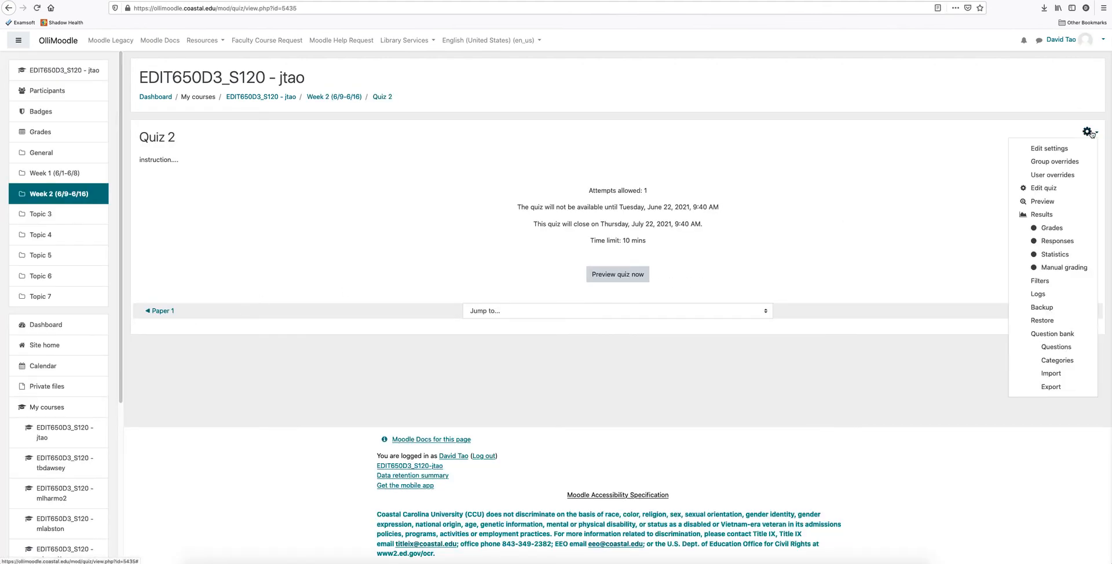
left_click(1062, 150)
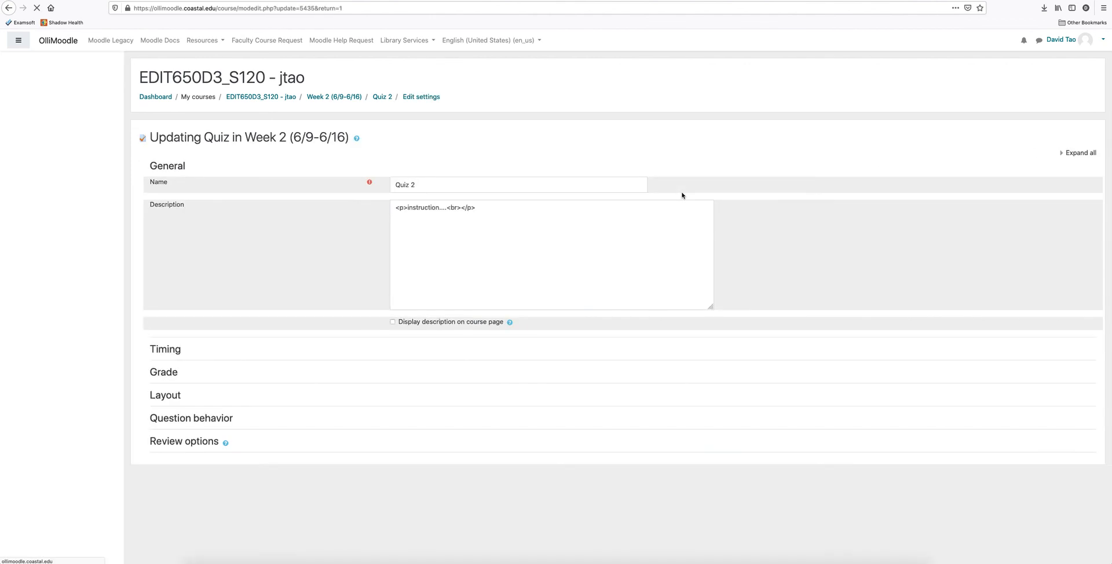
scroll(423, 427, "down", 3)
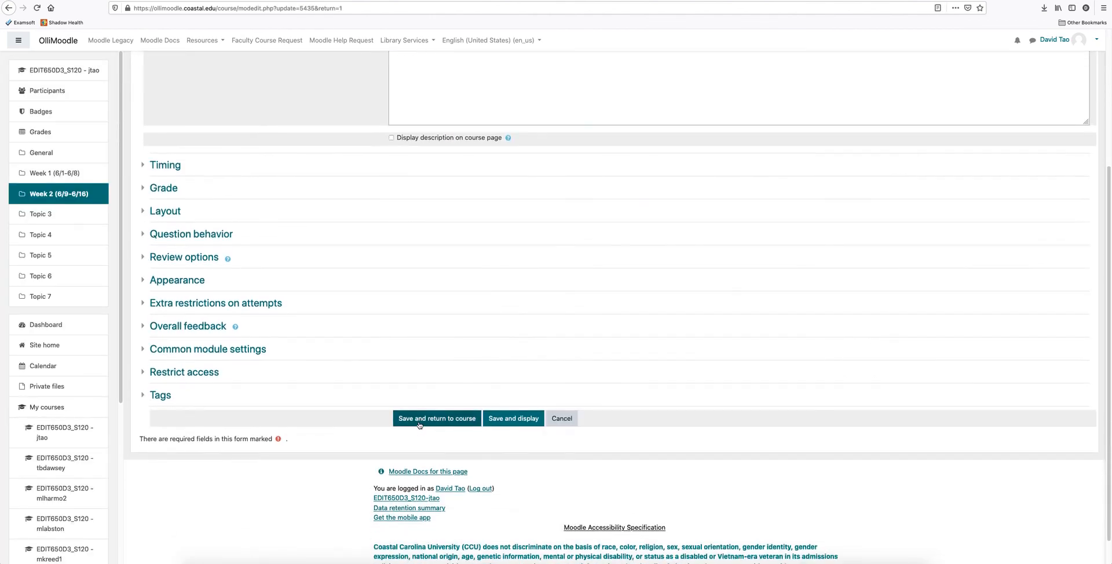
left_click(144, 188)
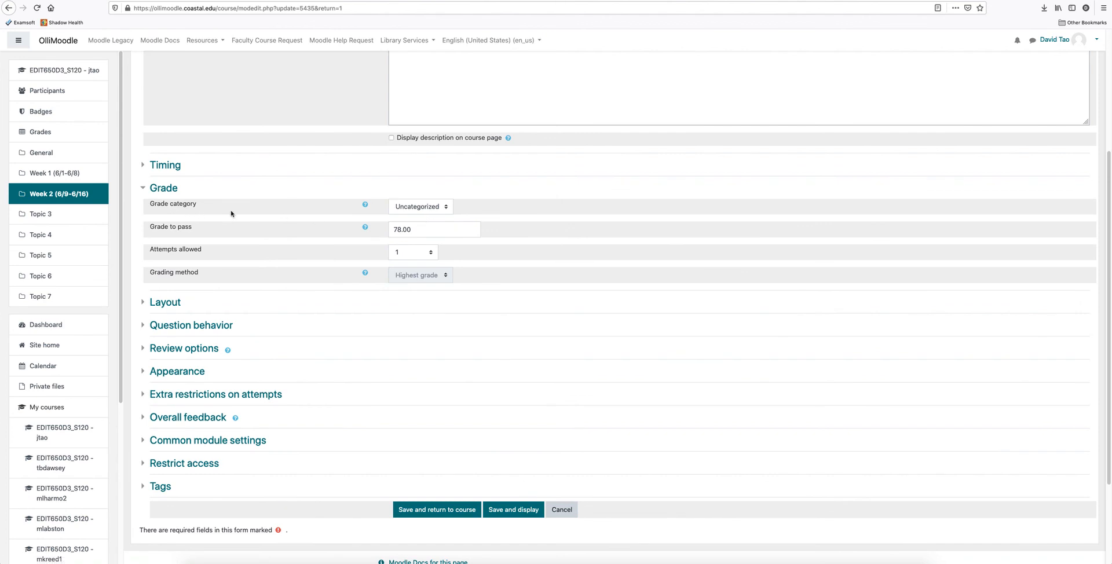
left_click(447, 209)
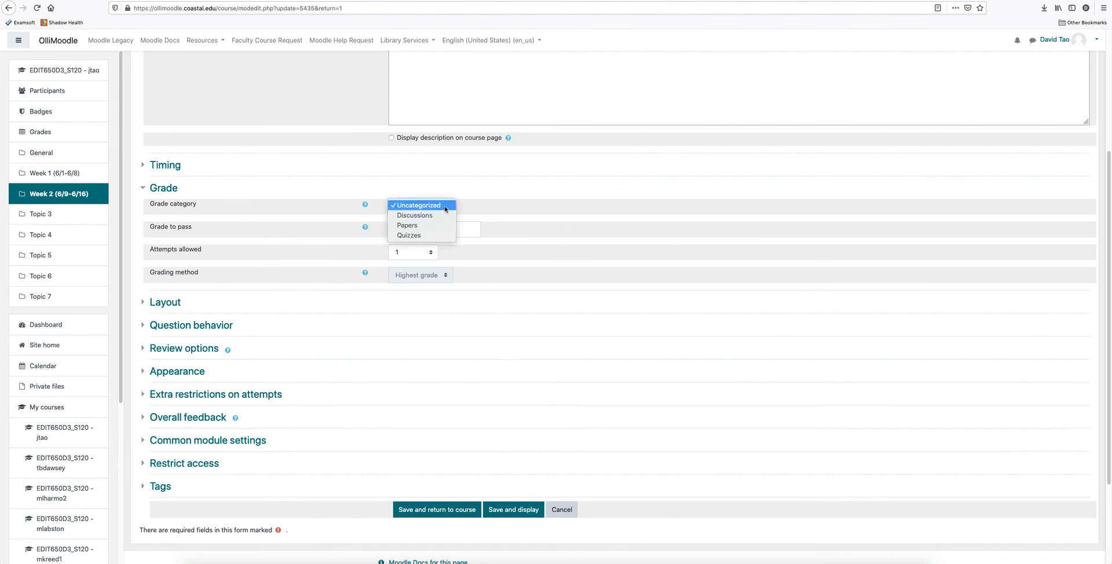
left_click(431, 235)
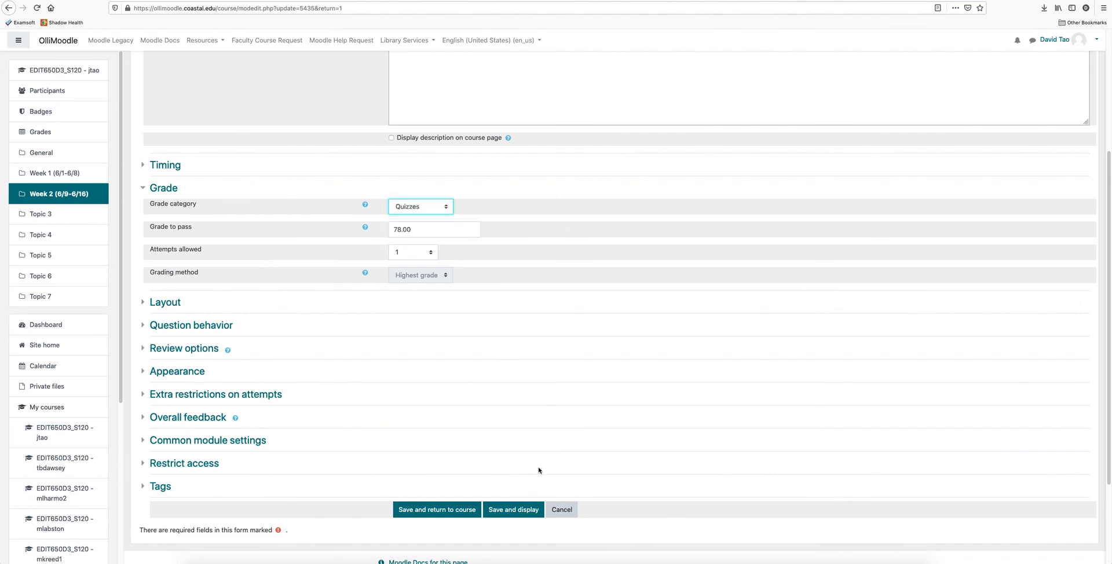
left_click(449, 515)
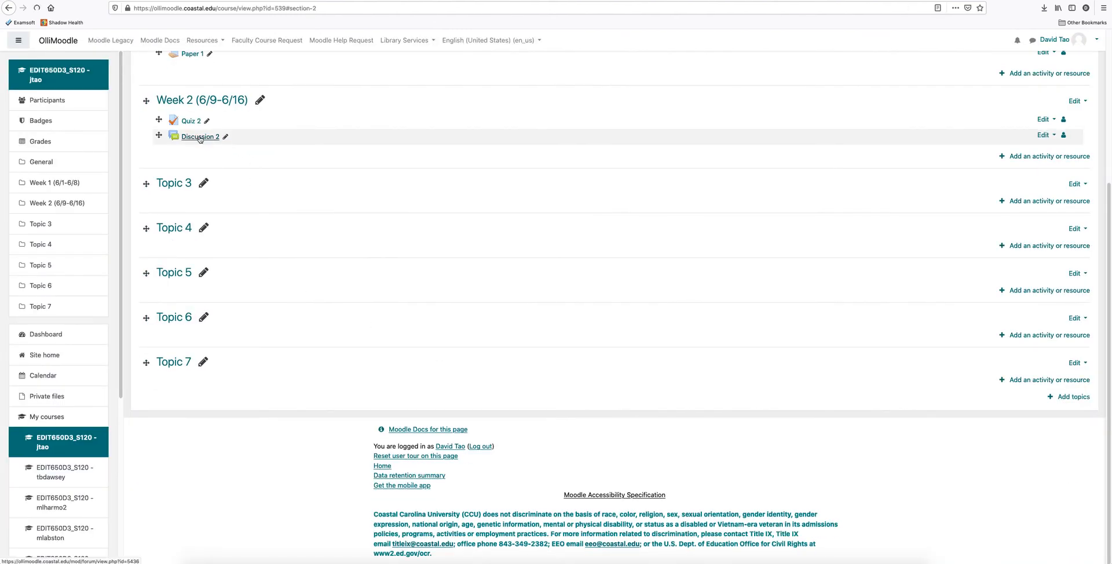
Assign the Discussion 2 forum to the Discussions grade category, and save, returning to the course.
left_click(199, 138)
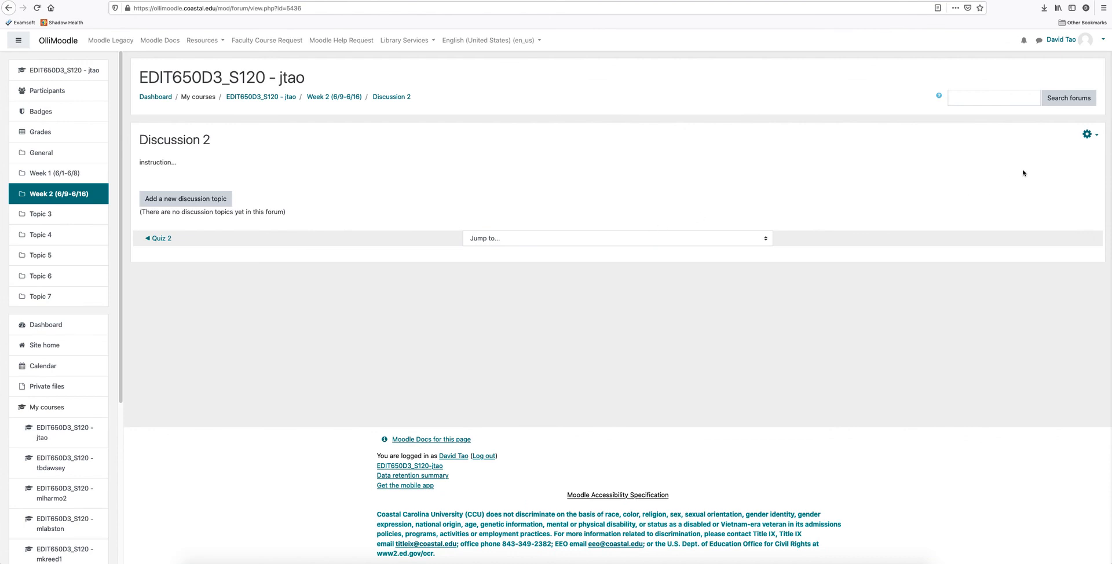
left_click(1087, 134)
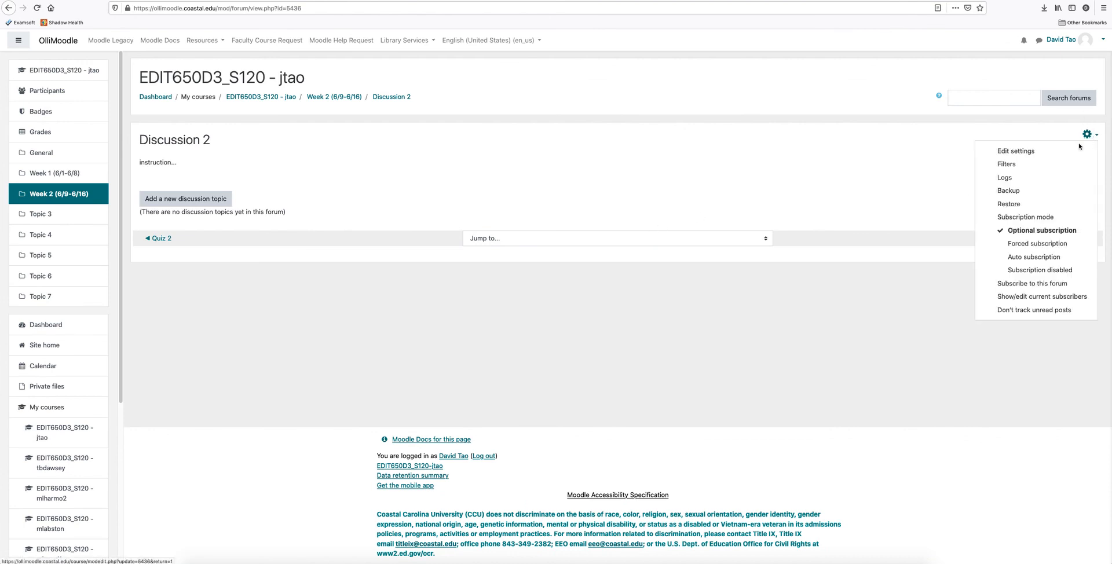
left_click(1024, 152)
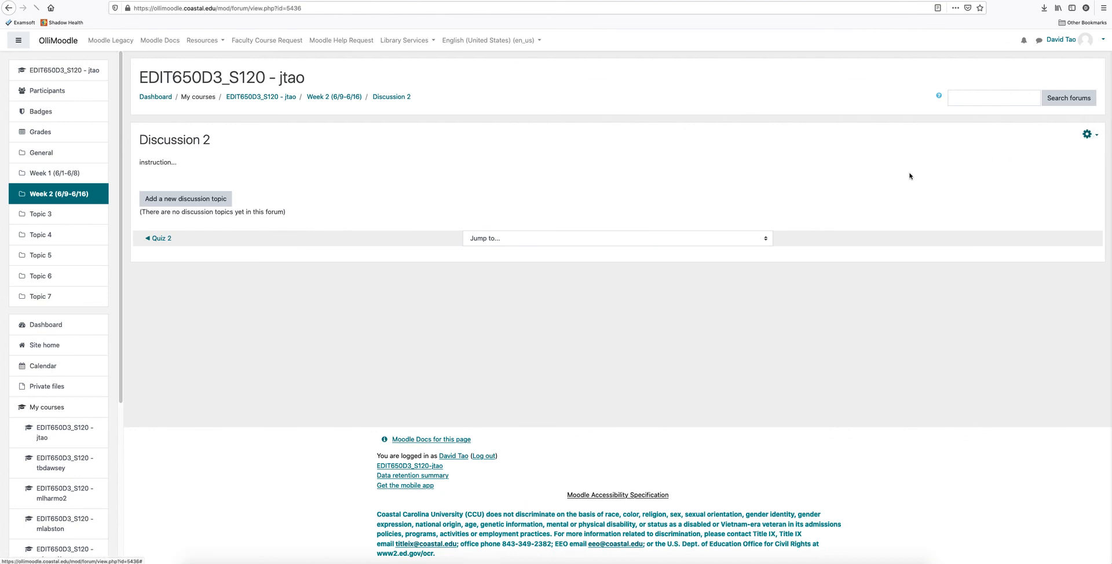
scroll(209, 445, "down", 2)
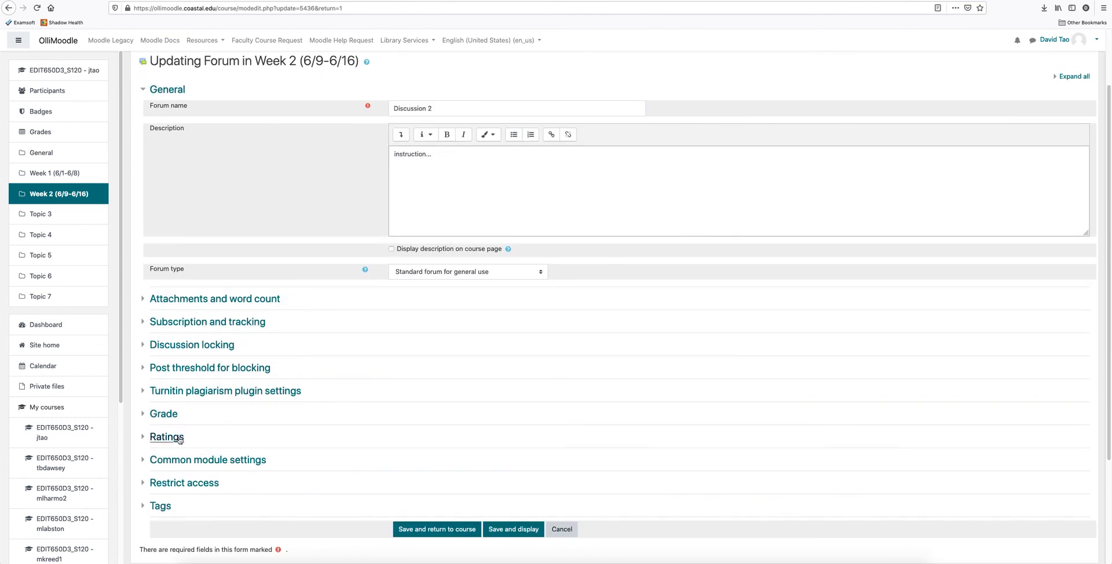
left_click(152, 414)
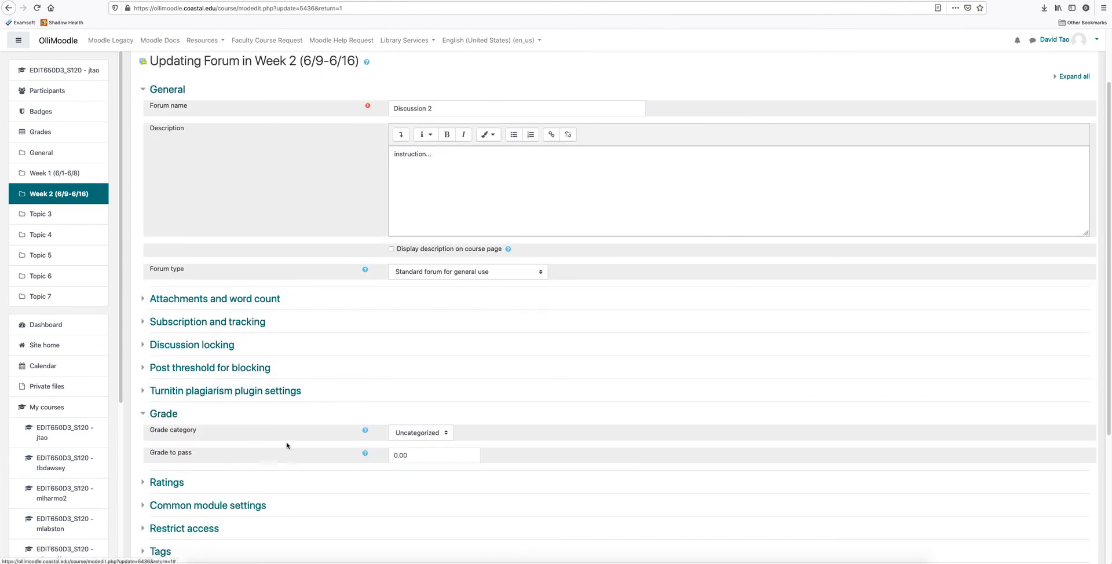
left_click(448, 433)
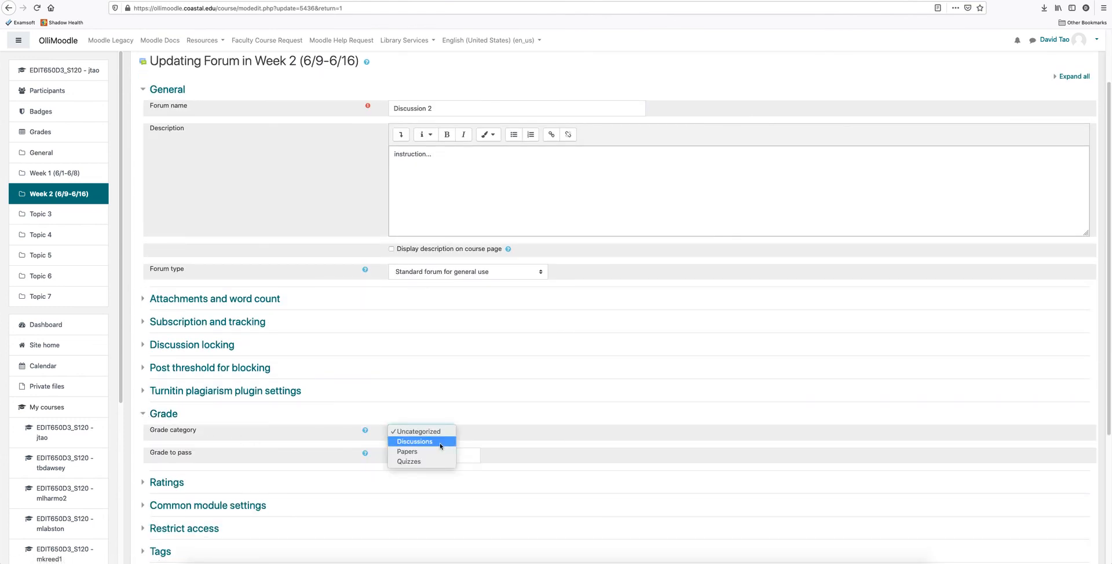
left_click(439, 443)
scroll(544, 462, "down", 3)
left_click(460, 450)
Open the course's Gradebook setup and check how the graded items are grouped under their categories.
scroll(759, 260, "up", 5)
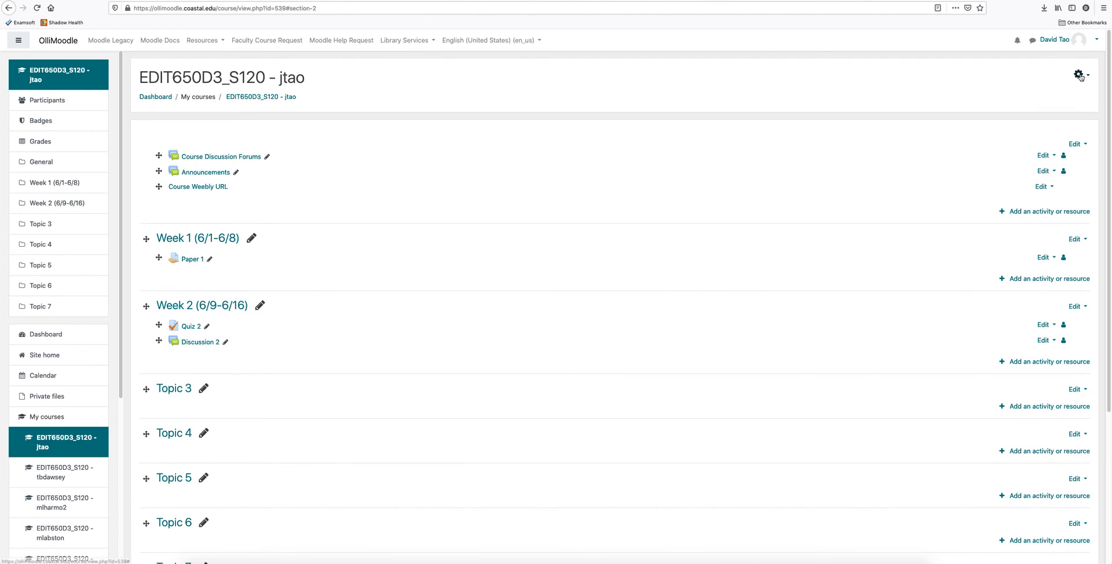
left_click(1079, 75)
left_click(1037, 130)
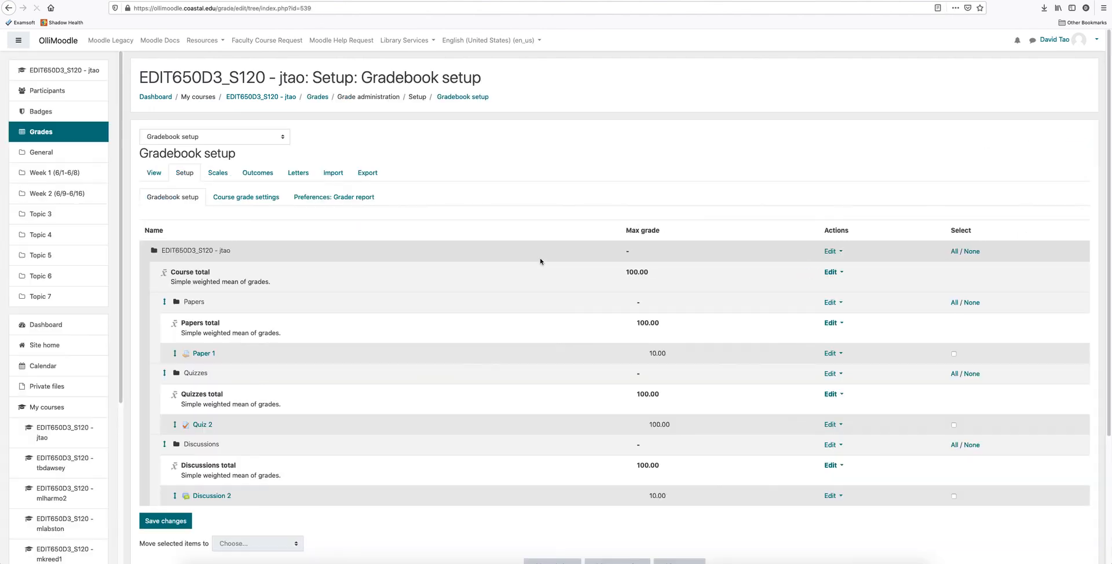
scroll(390, 390, "down", 3)
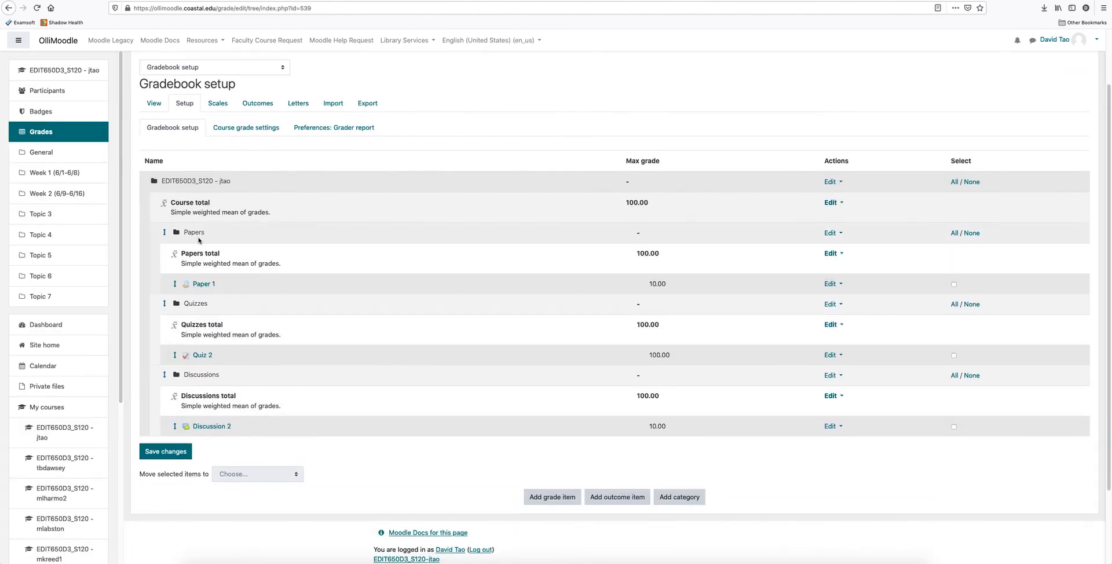